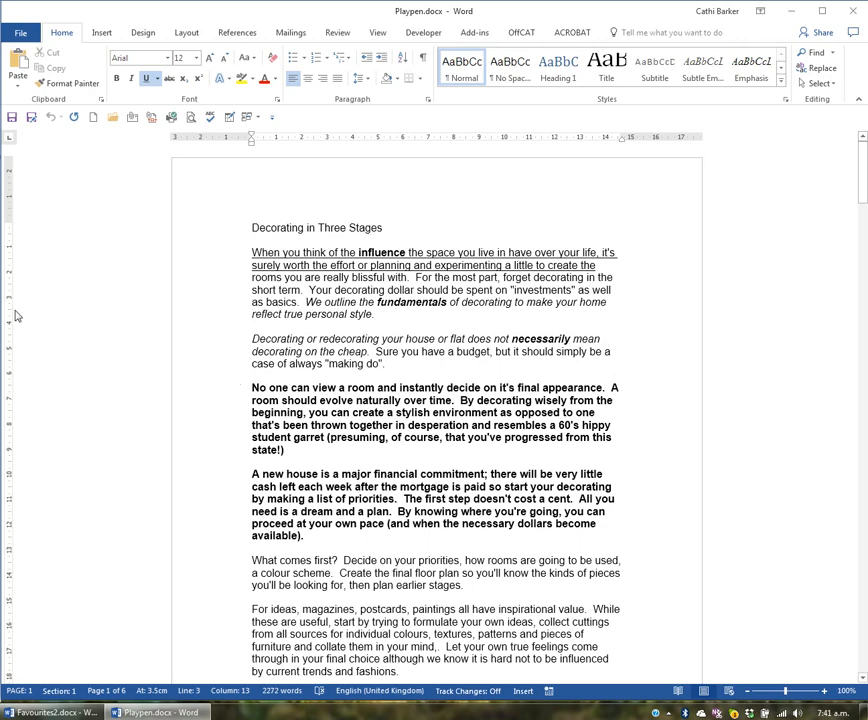
- Clear all character formatting from the entire document text
{"action": "left_click", "coordinate": [421, 350]}
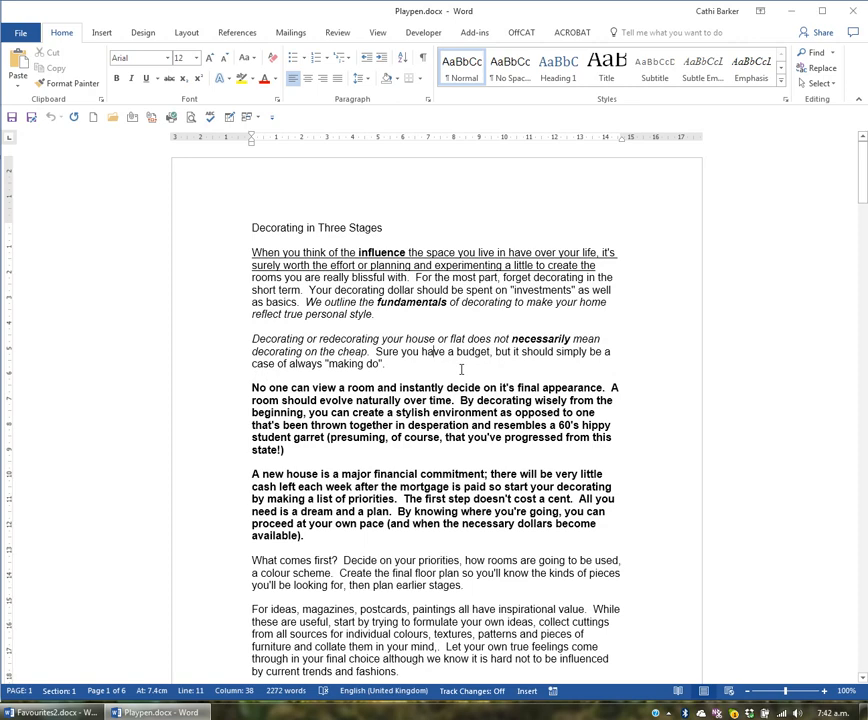
{"action": "left_click", "coordinate": [383, 354]}
{"action": "key", "text": "ctrl+a"}
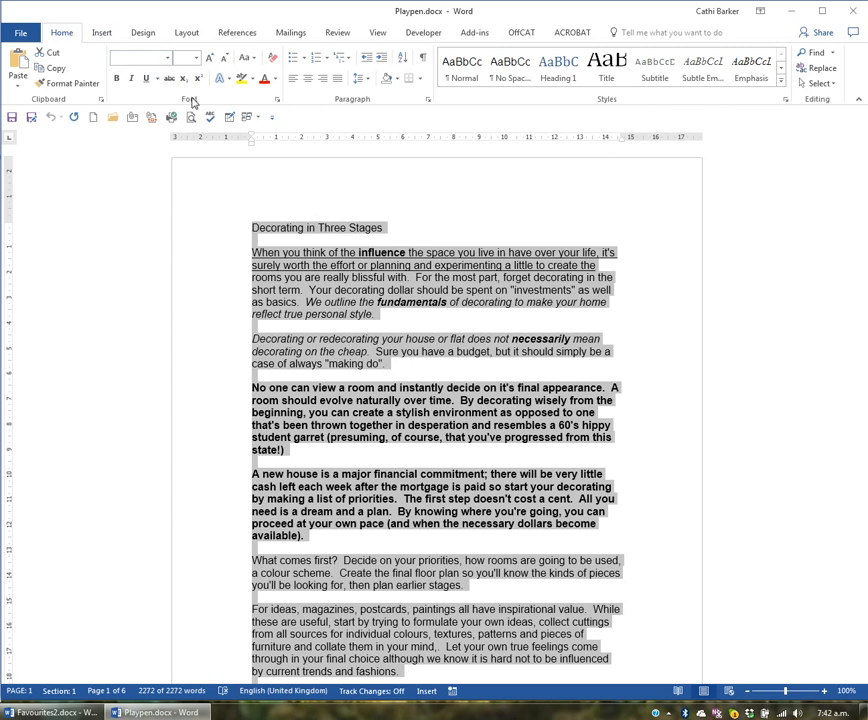
{"action": "left_click", "coordinate": [272, 60]}
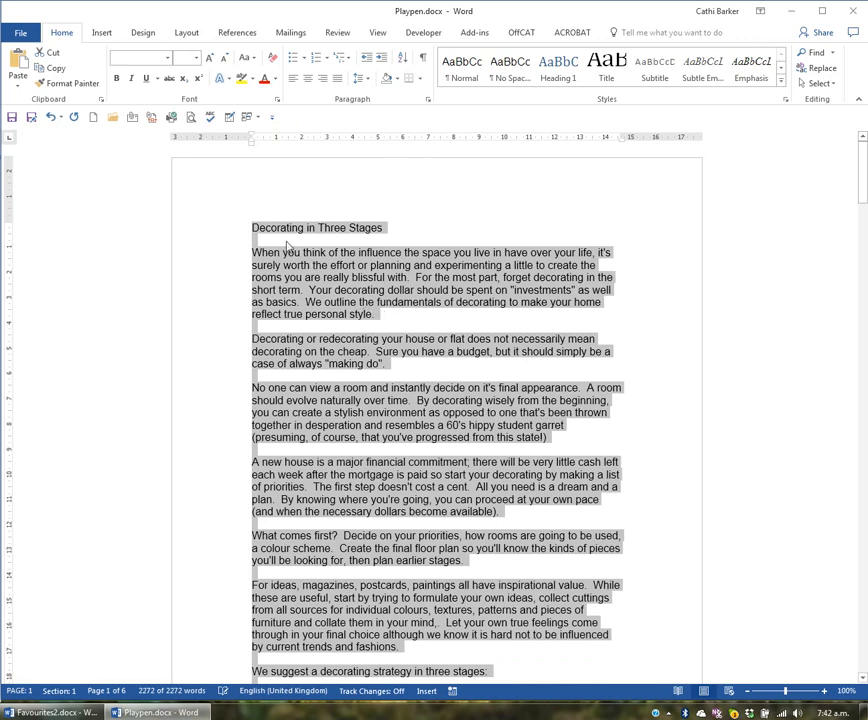
- Make the title line "Decorating in Three Stages" bold, toggling bold off and on again
{"action": "left_click", "coordinate": [254, 230]}
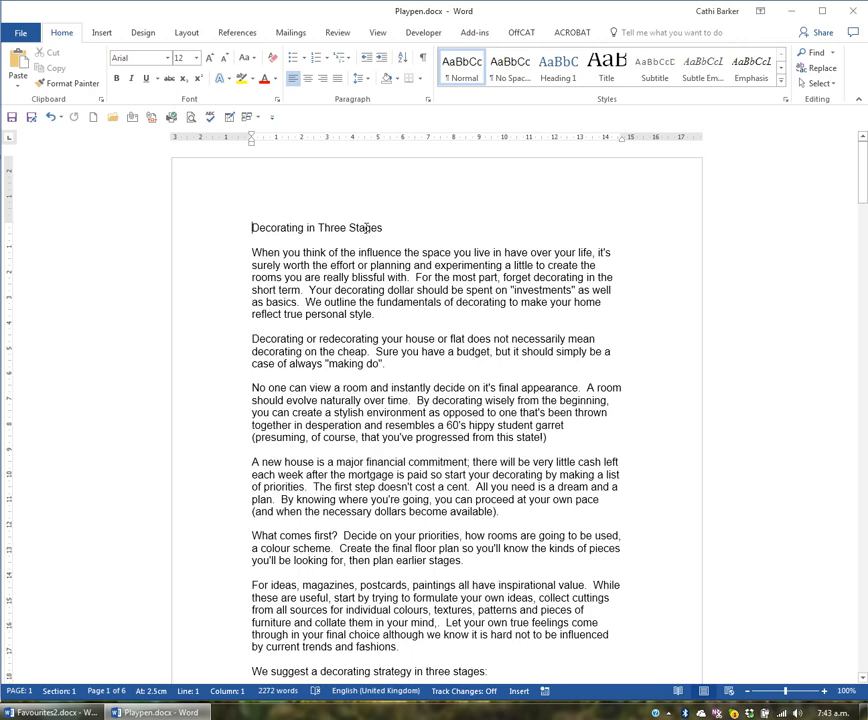
{"action": "left_click", "coordinate": [203, 235]}
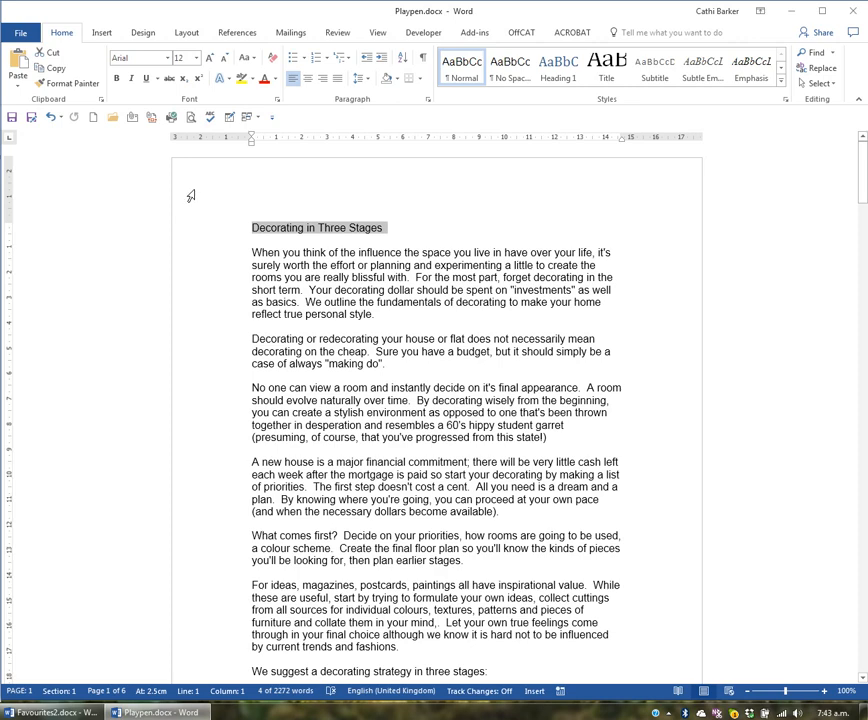
{"action": "left_click", "coordinate": [117, 80]}
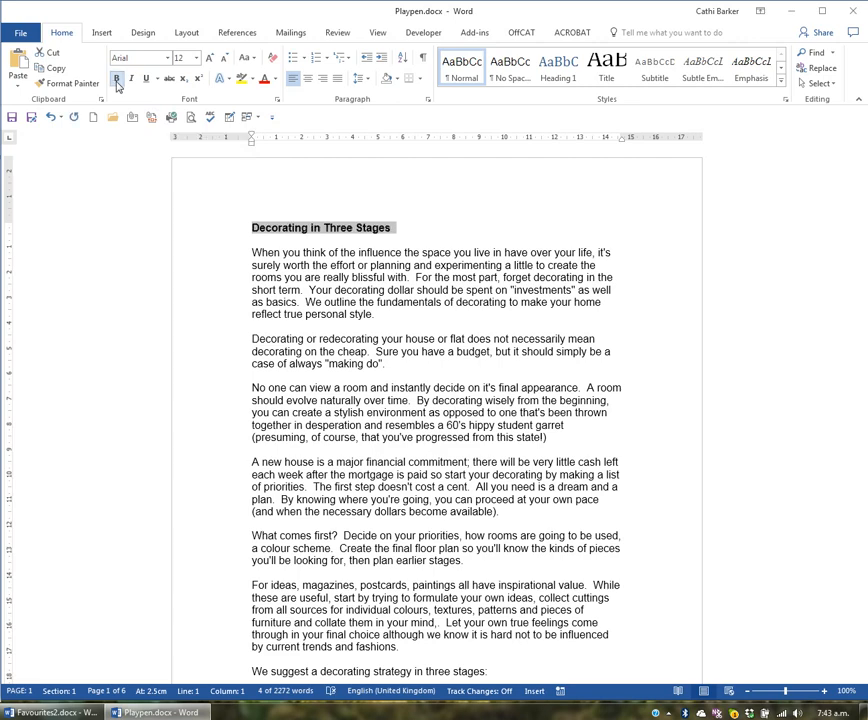
{"action": "left_click", "coordinate": [117, 80]}
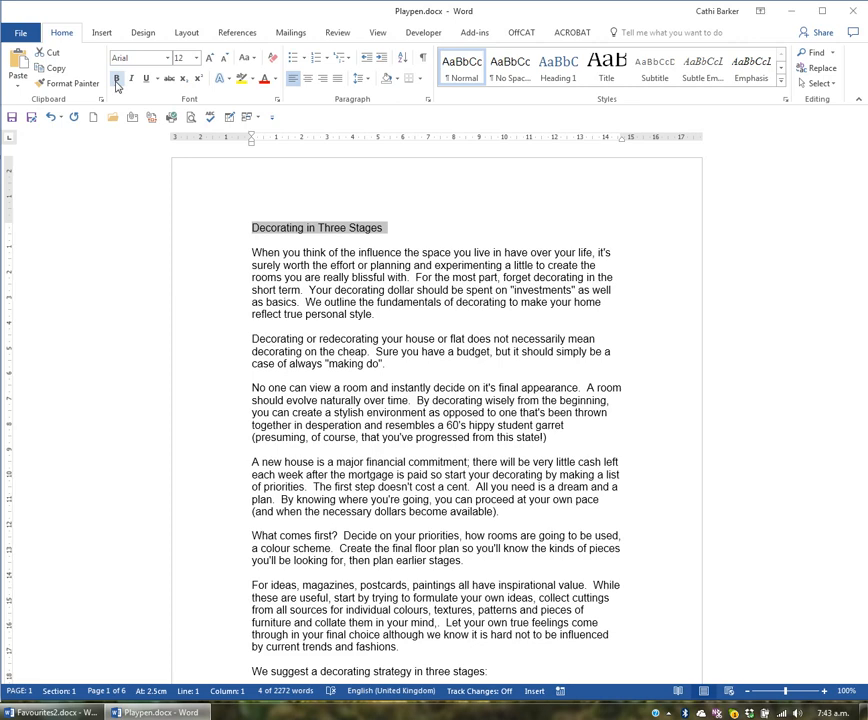
{"action": "left_click", "coordinate": [117, 80]}
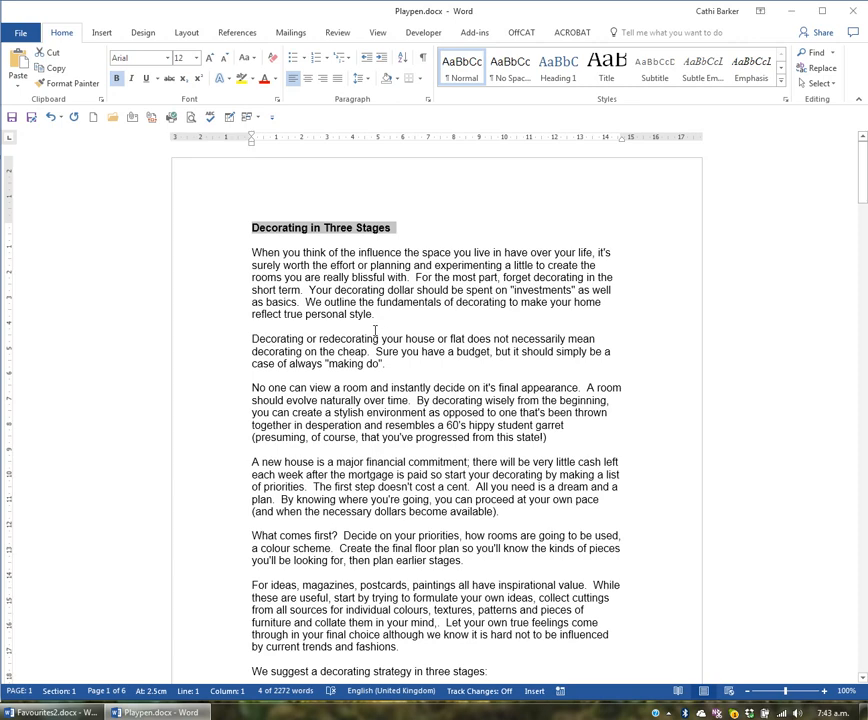
{"action": "key", "text": "ctrl+b"}
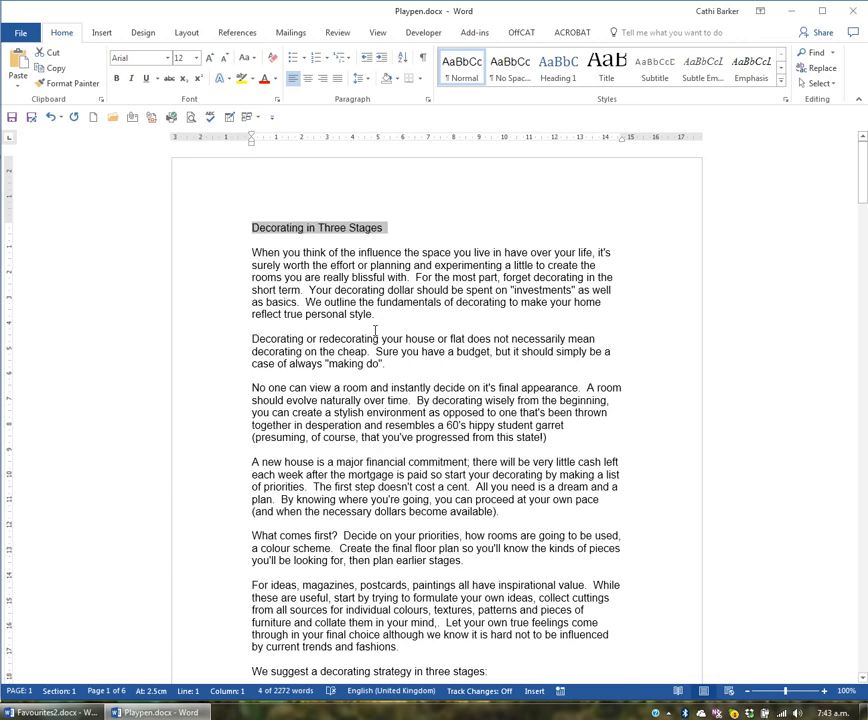
{"action": "key", "text": "ctrl+b"}
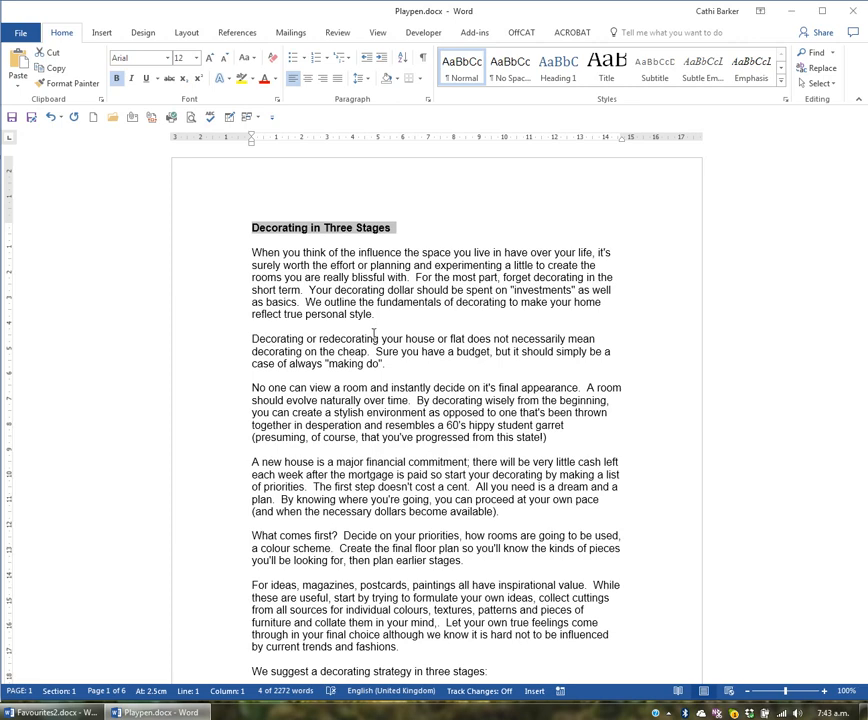
- Italicise the whole second body paragraph, beginning "Decorating or redecorating your house or flat"
{"action": "left_click", "coordinate": [268, 339]}
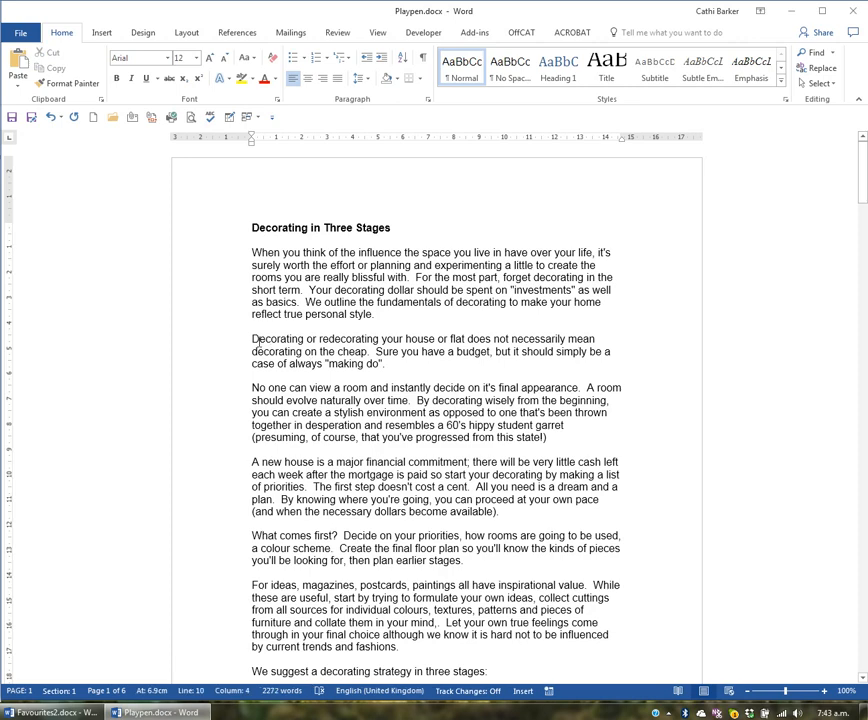
{"action": "double_click", "coordinate": [217, 354]}
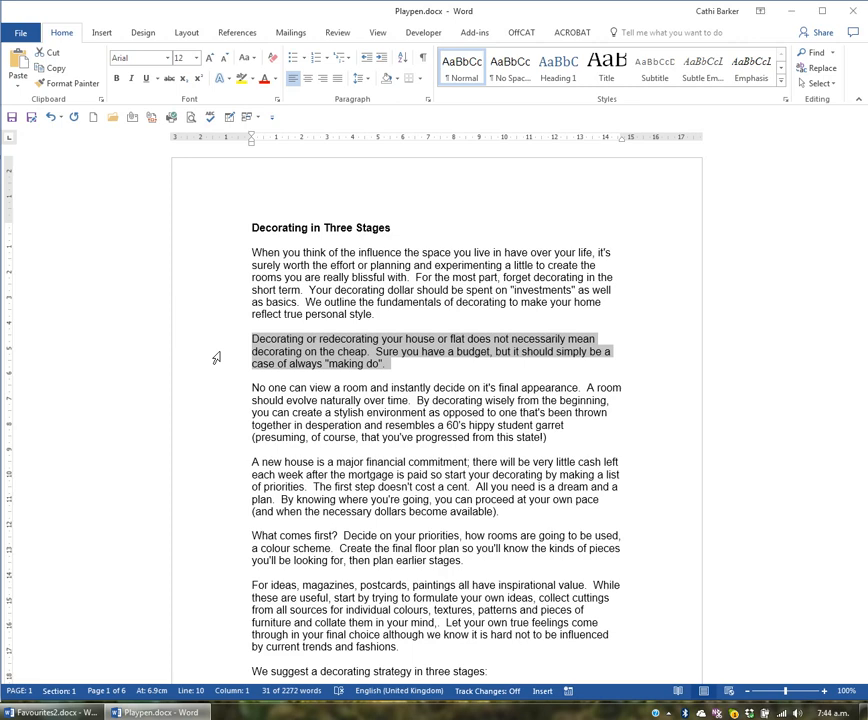
{"action": "left_click", "coordinate": [133, 79]}
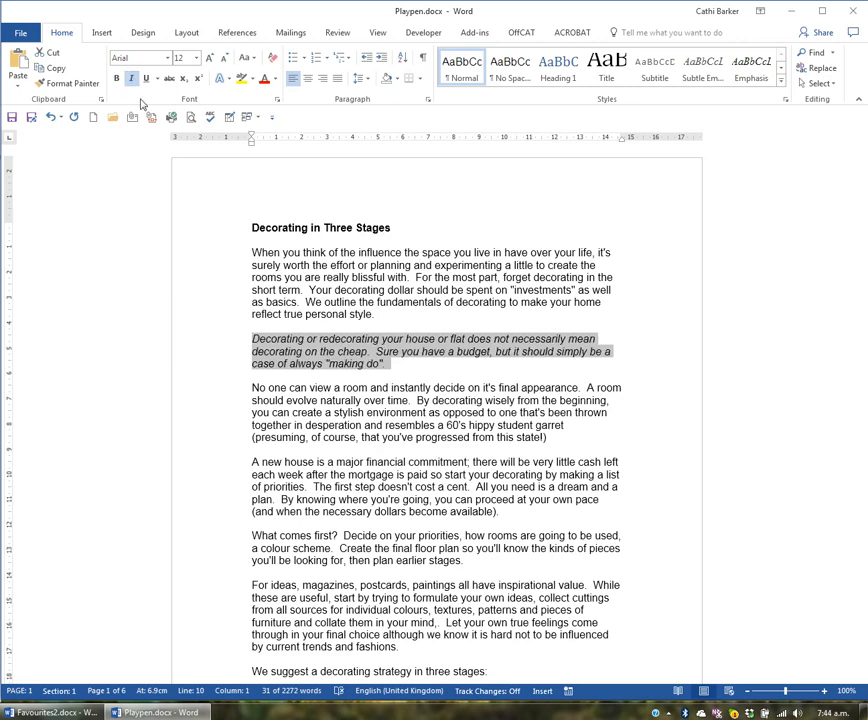
- Apply a single-line underline to the paragraph beginning "A new house is a major financial commitment", previewing other underline styles
{"action": "double_click", "coordinate": [214, 490]}
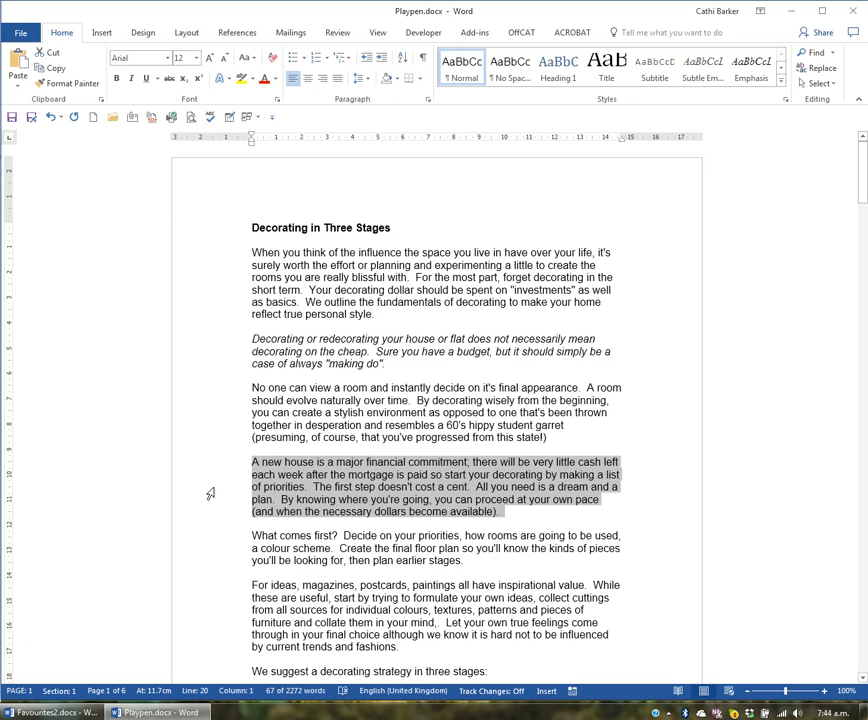
{"action": "left_click", "coordinate": [147, 79]}
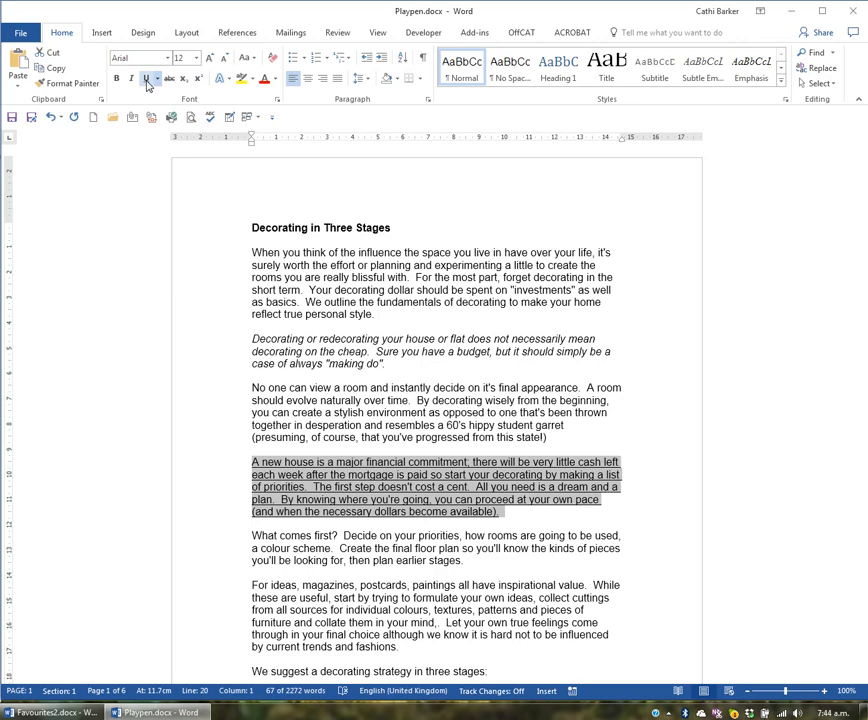
{"action": "left_click", "coordinate": [147, 79]}
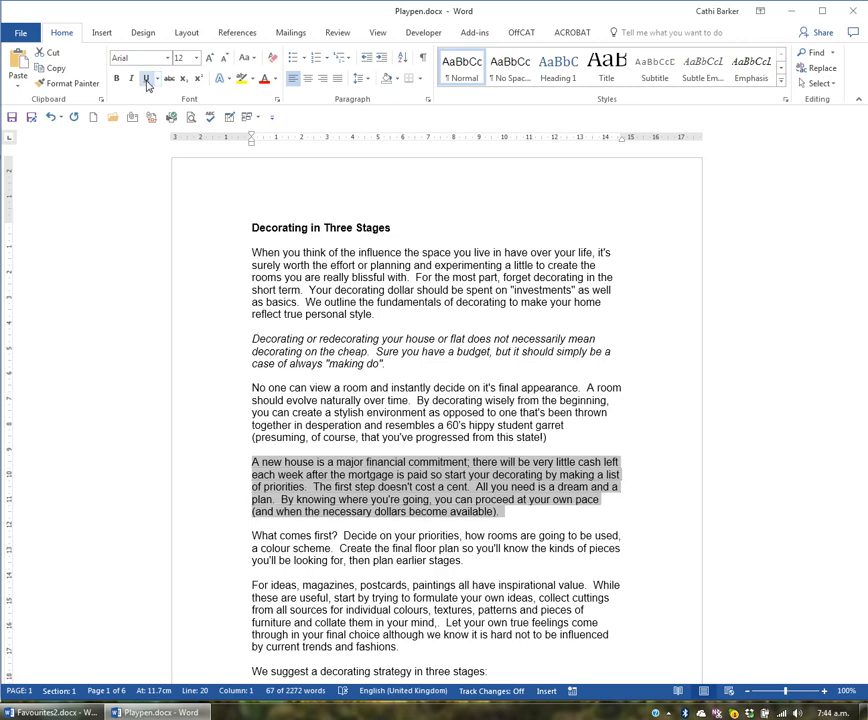
{"action": "left_click", "coordinate": [157, 79]}
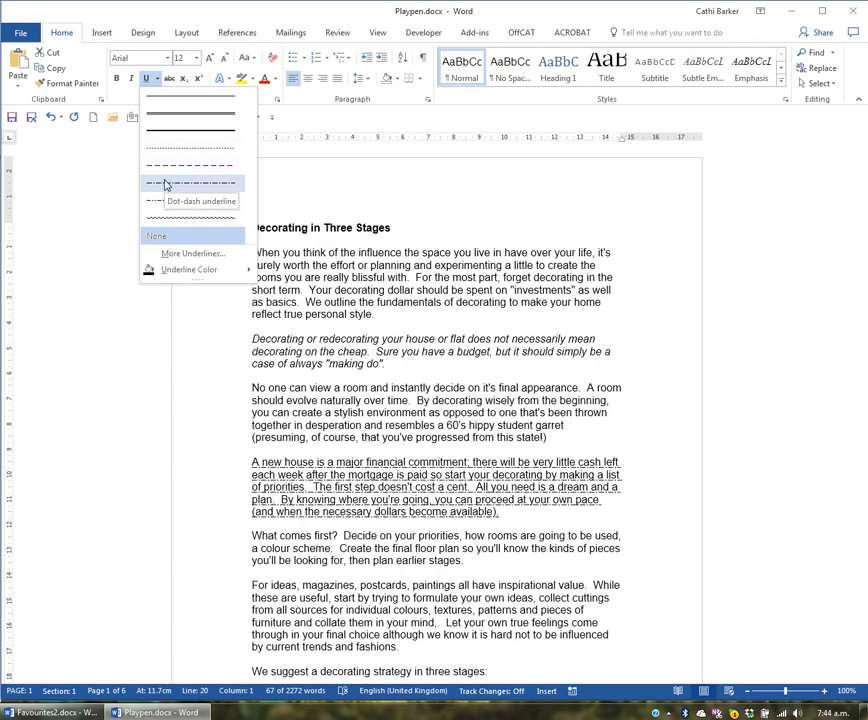
{"action": "left_click", "coordinate": [152, 97]}
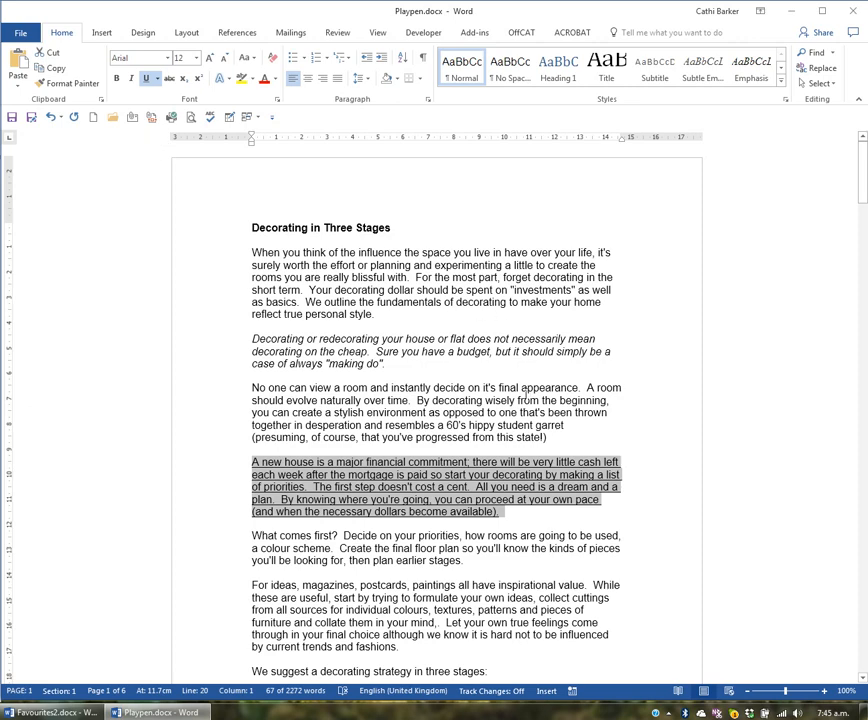
- Make the line "We suggest a decorating strategy in three stages:" bold, italic and underlined
{"action": "scroll", "coordinate": [498, 422], "scroll_direction": "down", "scroll_amount": 1}
{"action": "scroll", "coordinate": [498, 422], "scroll_direction": "down", "scroll_amount": 1}
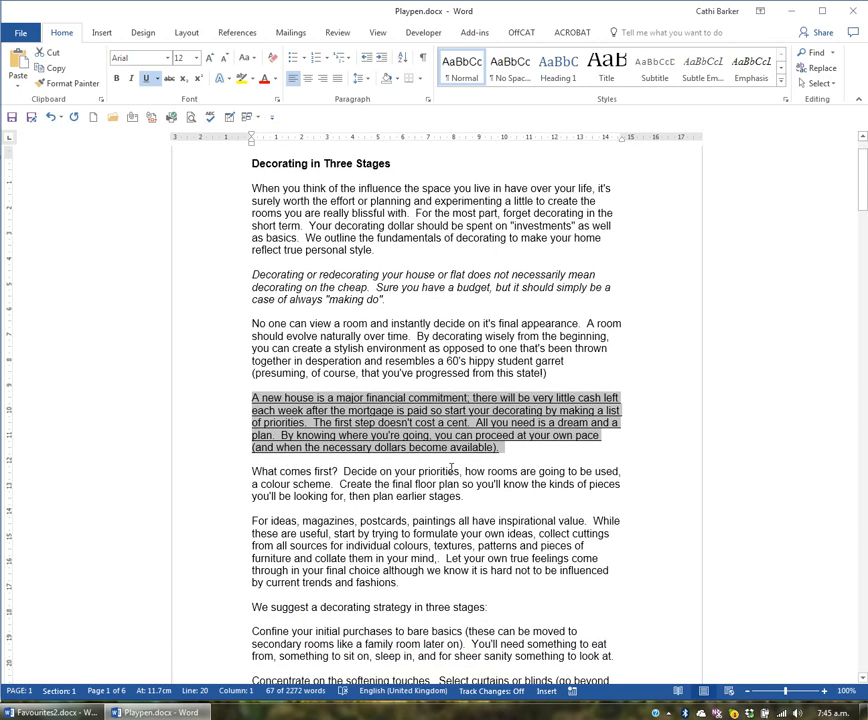
{"action": "left_click", "coordinate": [200, 612]}
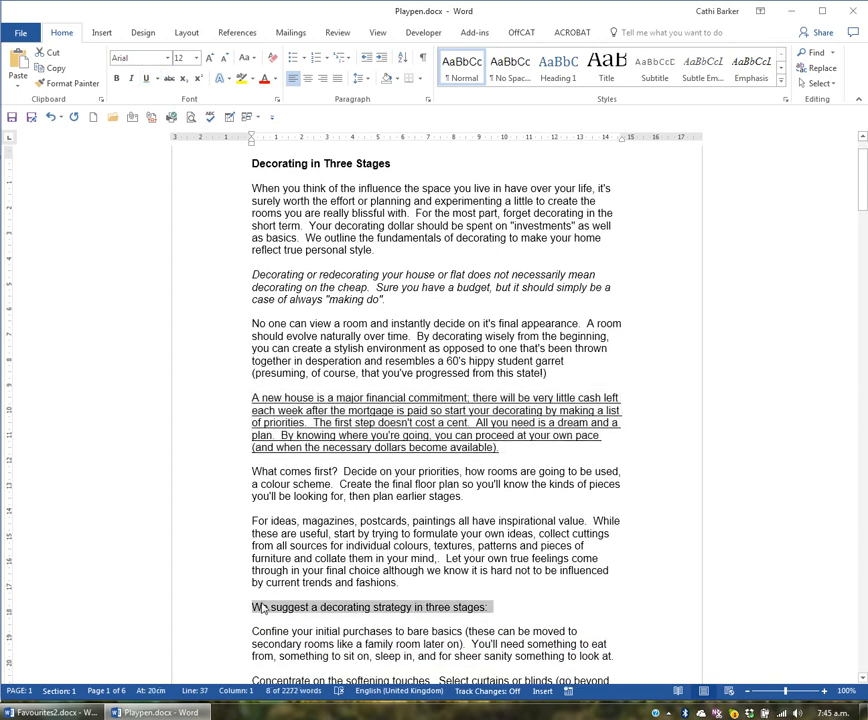
{"action": "key", "text": "ctrl+b"}
{"action": "key", "text": "ctrl+i"}
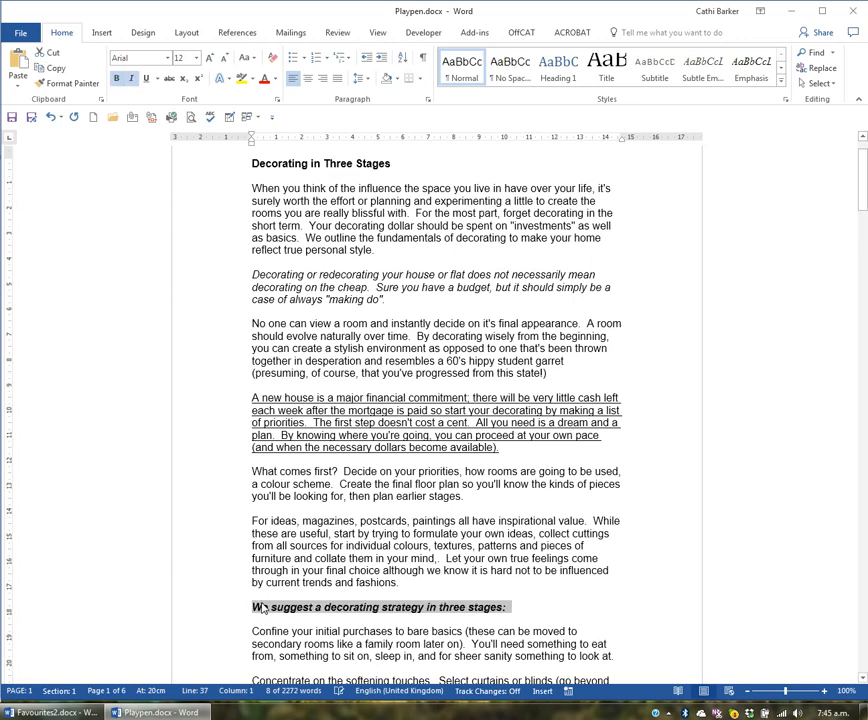
{"action": "key", "text": "ctrl+u"}
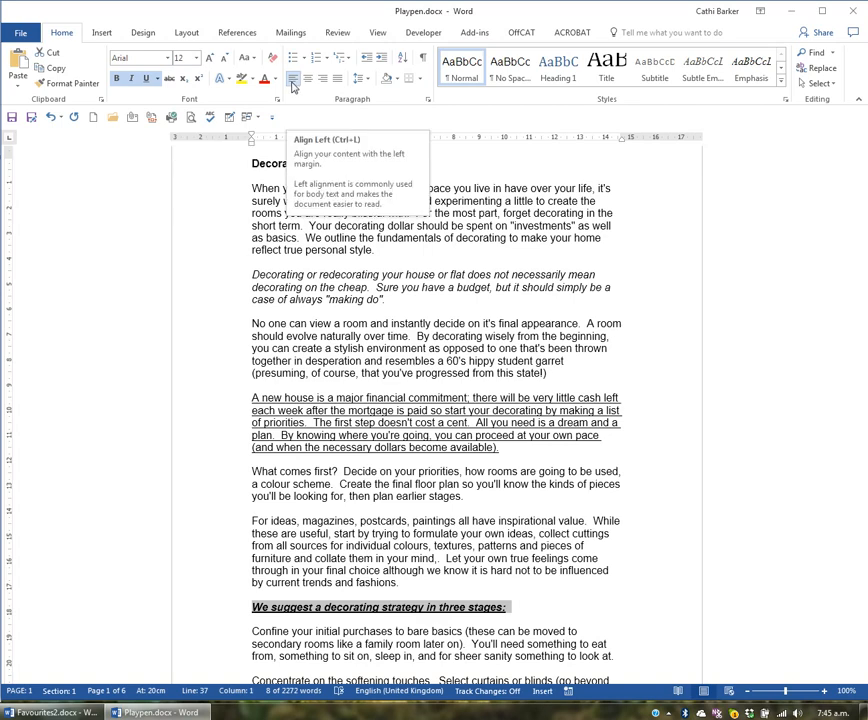
- Examine which alignment, emphasis and font settings apply to the title and differently formatted body paragraphs
{"action": "left_click", "coordinate": [293, 422]}
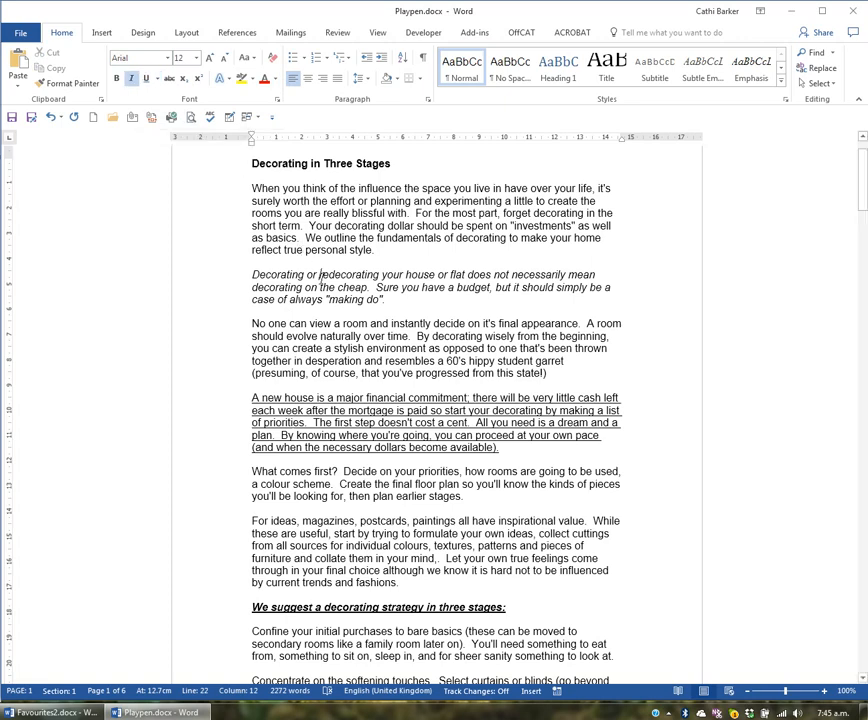
{"action": "left_click", "coordinate": [304, 163]}
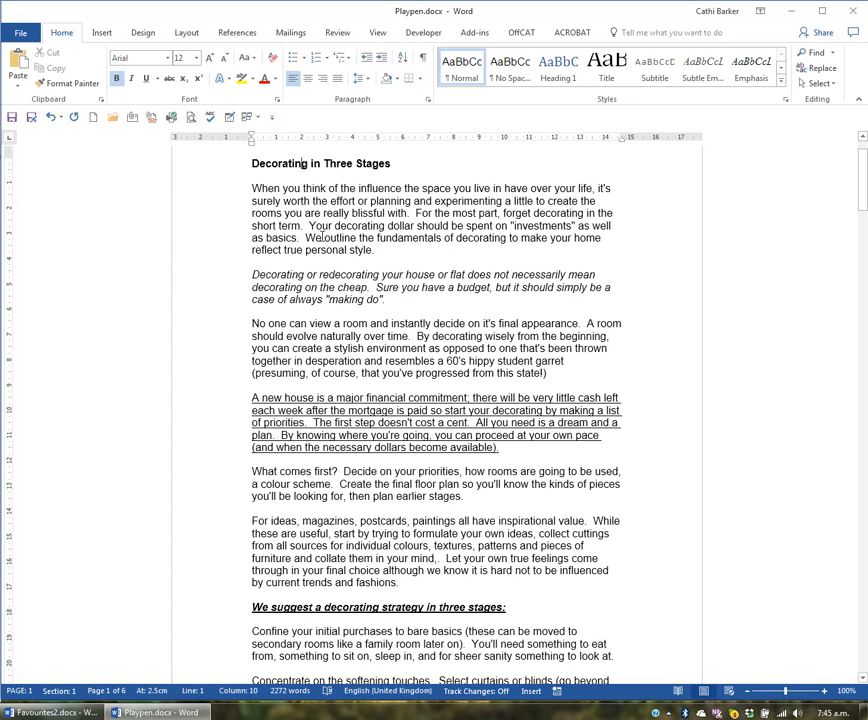
{"action": "left_click", "coordinate": [352, 250]}
{"action": "scroll", "coordinate": [472, 372], "scroll_direction": "down", "scroll_amount": 1}
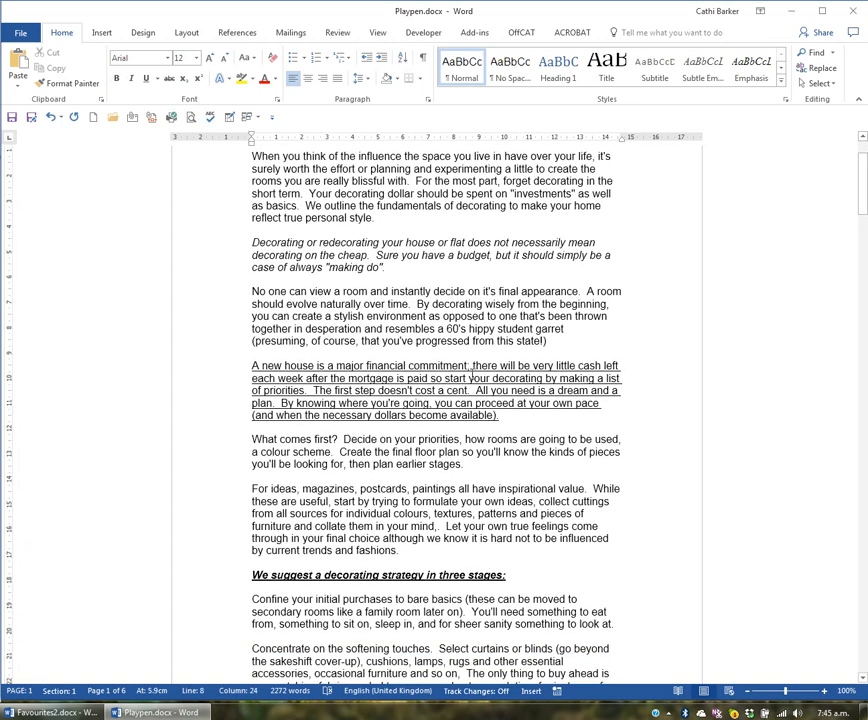
{"action": "scroll", "coordinate": [472, 373], "scroll_direction": "up", "scroll_amount": 1}
{"action": "scroll", "coordinate": [472, 372], "scroll_direction": "up", "scroll_amount": 2}
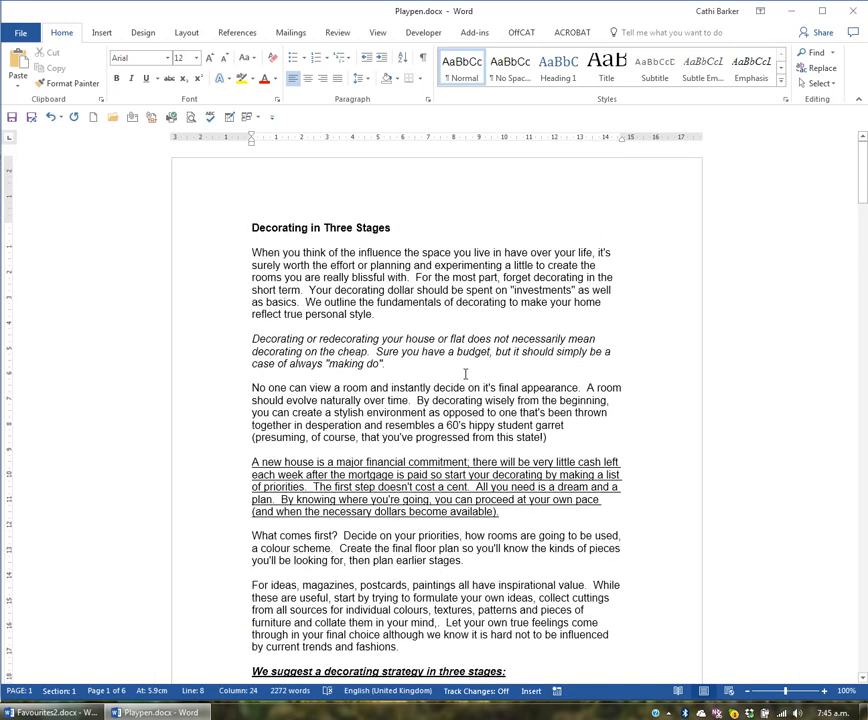
{"action": "left_click", "coordinate": [390, 289]}
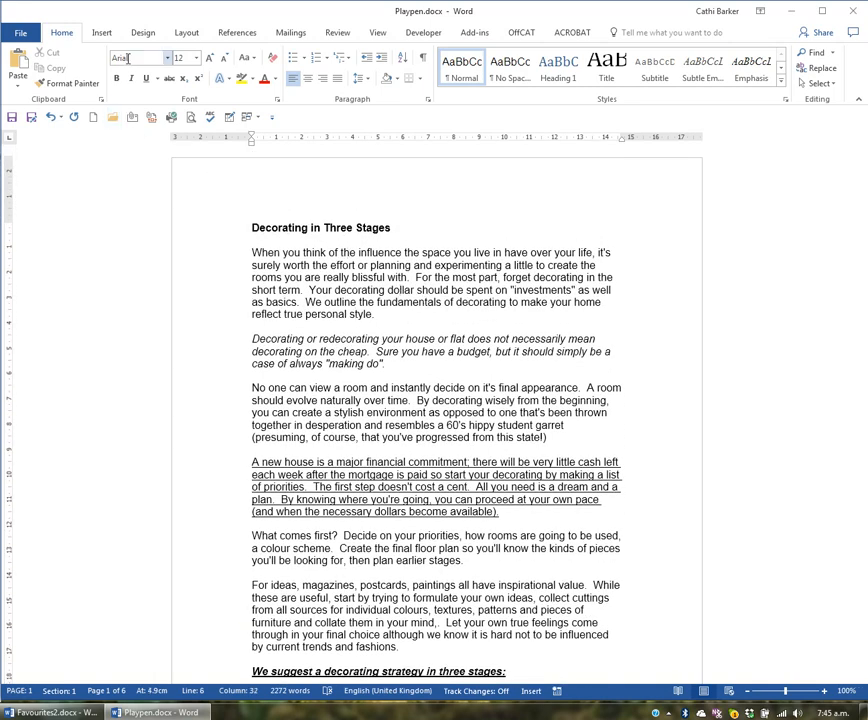
{"action": "left_click", "coordinate": [329, 265]}
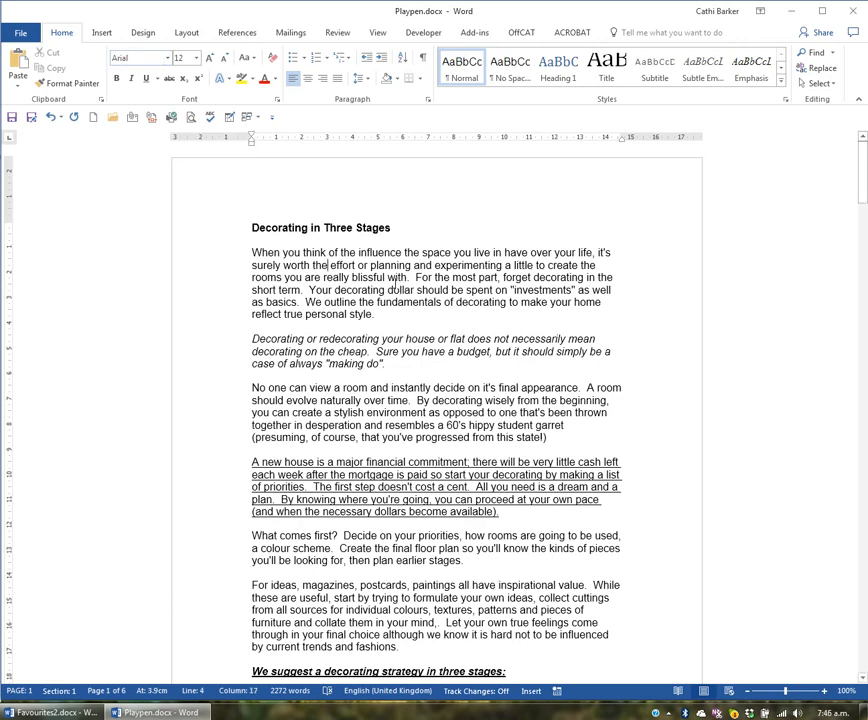
- Change the font of the entire document to Californian FB
{"action": "key", "text": "ctrl+a"}
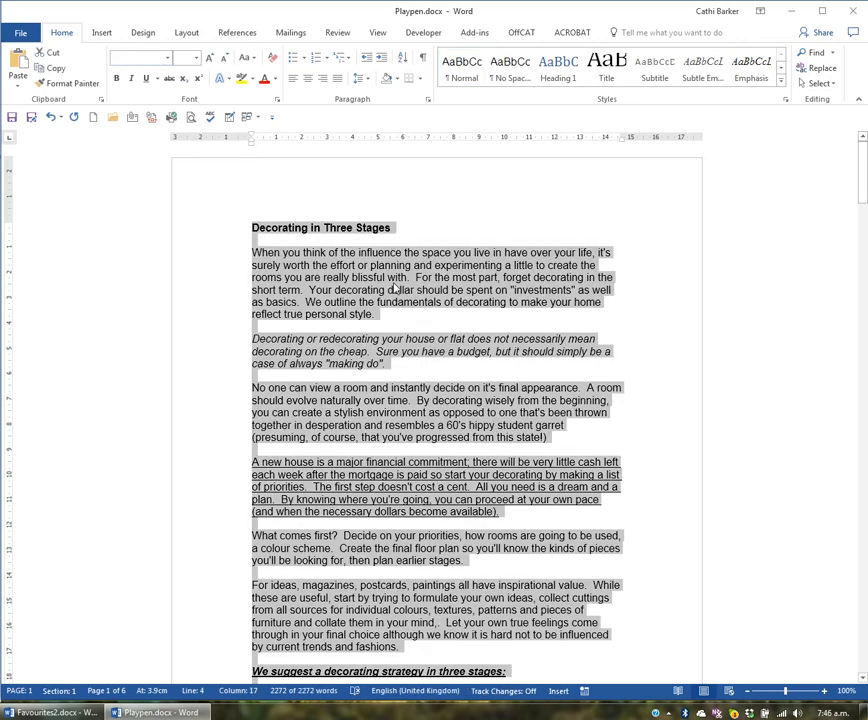
{"action": "left_click", "coordinate": [168, 59]}
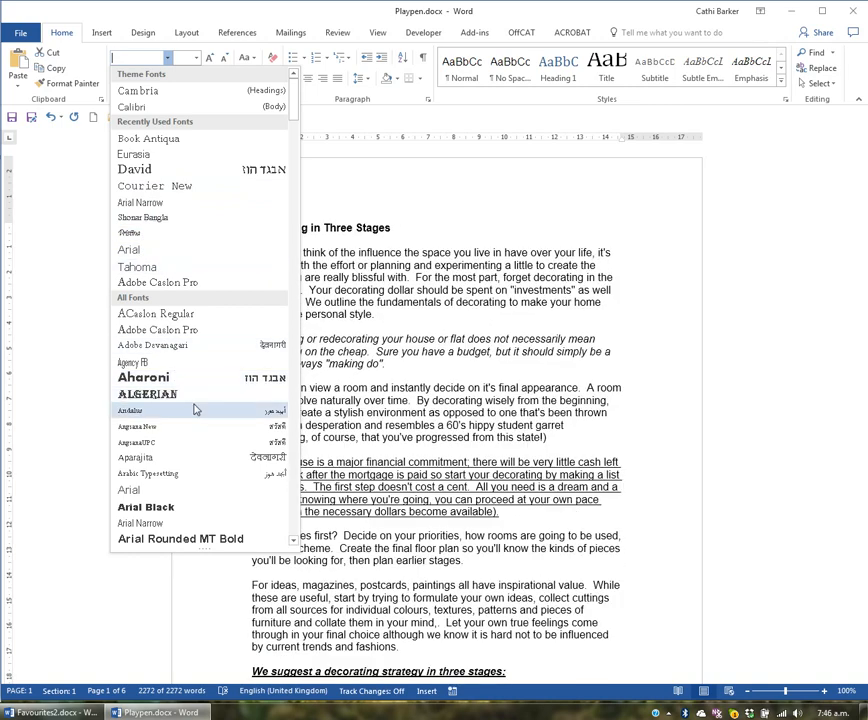
{"action": "scroll", "coordinate": [194, 409], "scroll_direction": "down", "scroll_amount": 4}
{"action": "scroll", "coordinate": [196, 409], "scroll_direction": "down", "scroll_amount": 7}
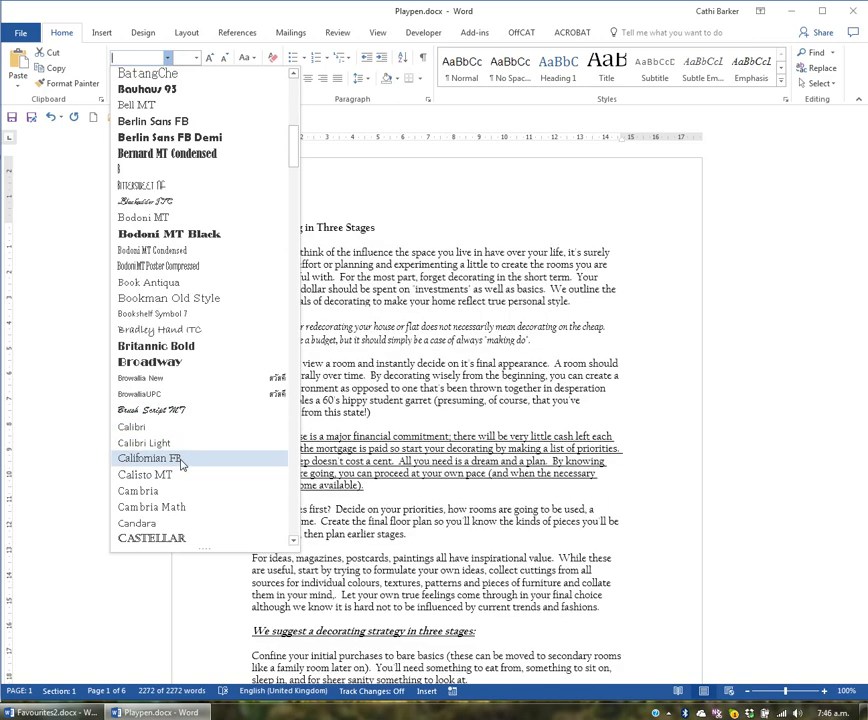
{"action": "left_click", "coordinate": [181, 461]}
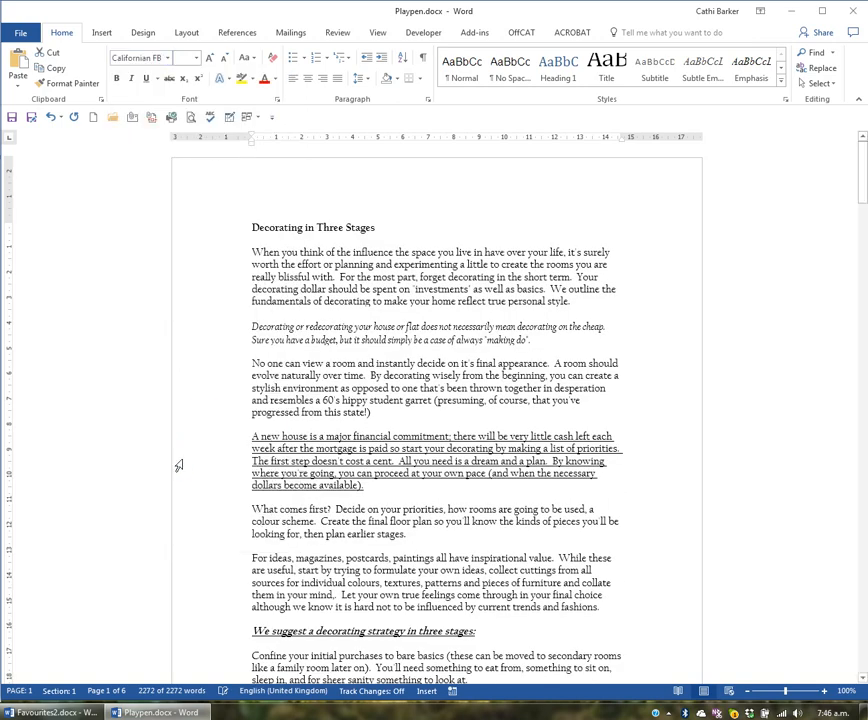
{"action": "left_click", "coordinate": [395, 390]}
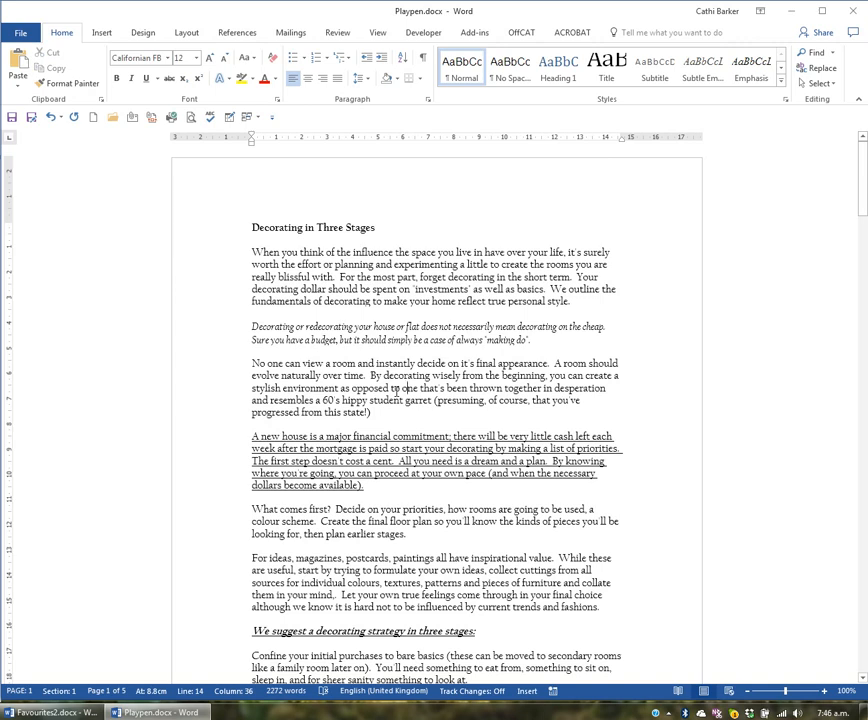
- Set the title "Decorating in Three Stages" to 24 pt and colour its text with the theme orange
{"action": "left_click", "coordinate": [207, 233]}
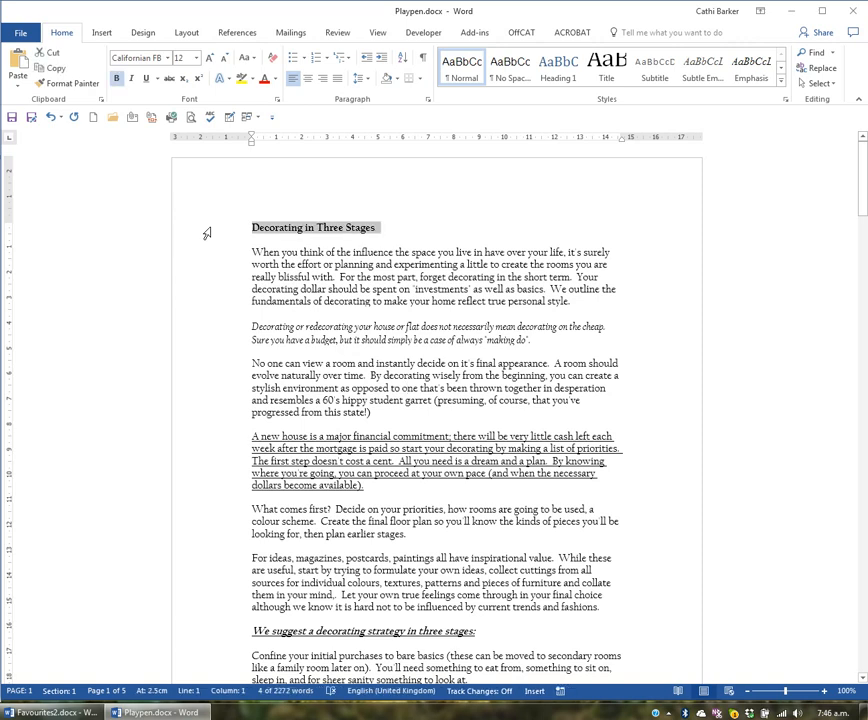
{"action": "left_click", "coordinate": [198, 62]}
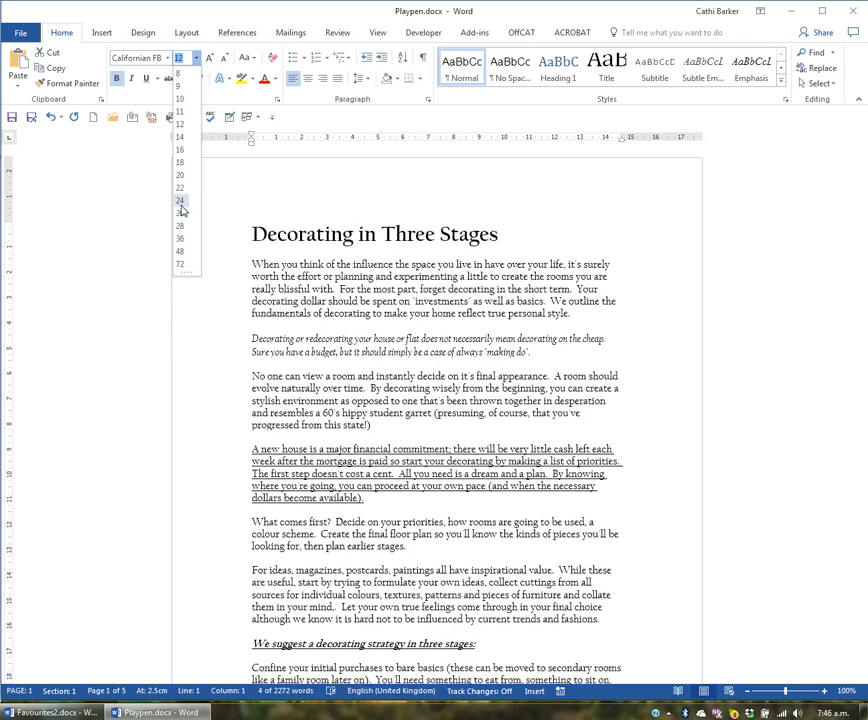
{"action": "left_click", "coordinate": [180, 201]}
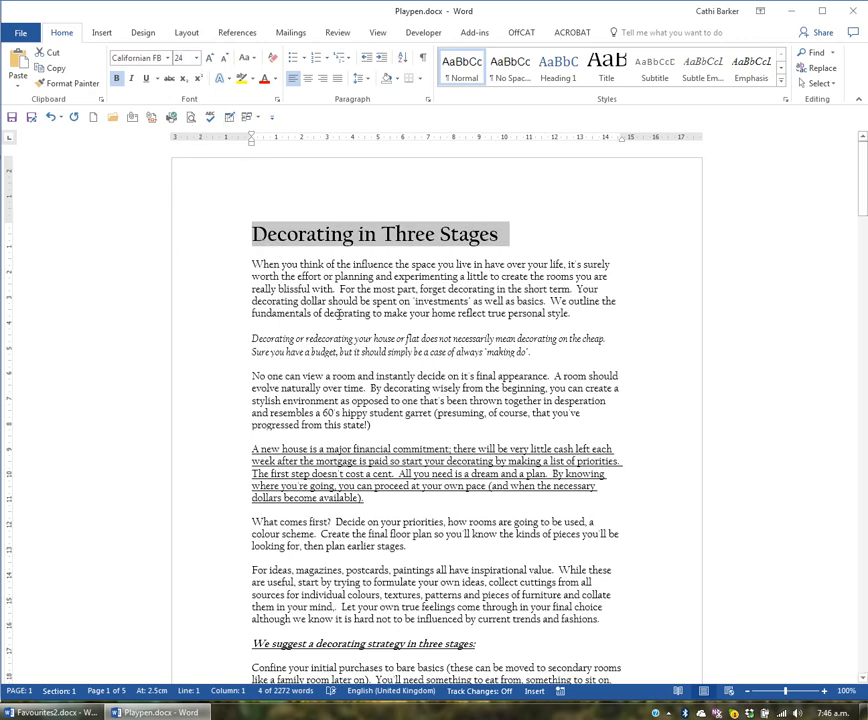
{"action": "left_click", "coordinate": [276, 83]}
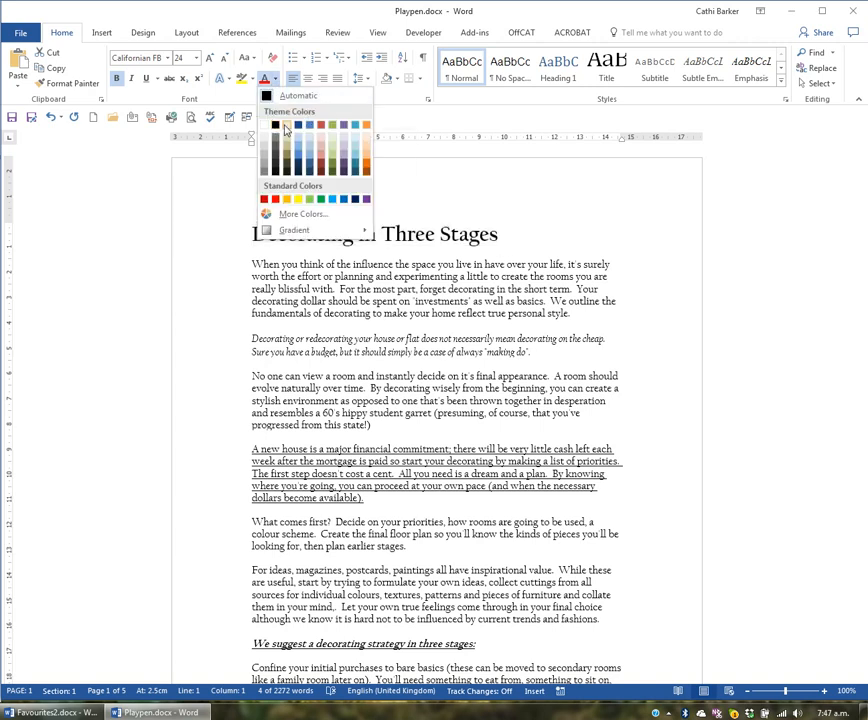
{"action": "left_click", "coordinate": [368, 128]}
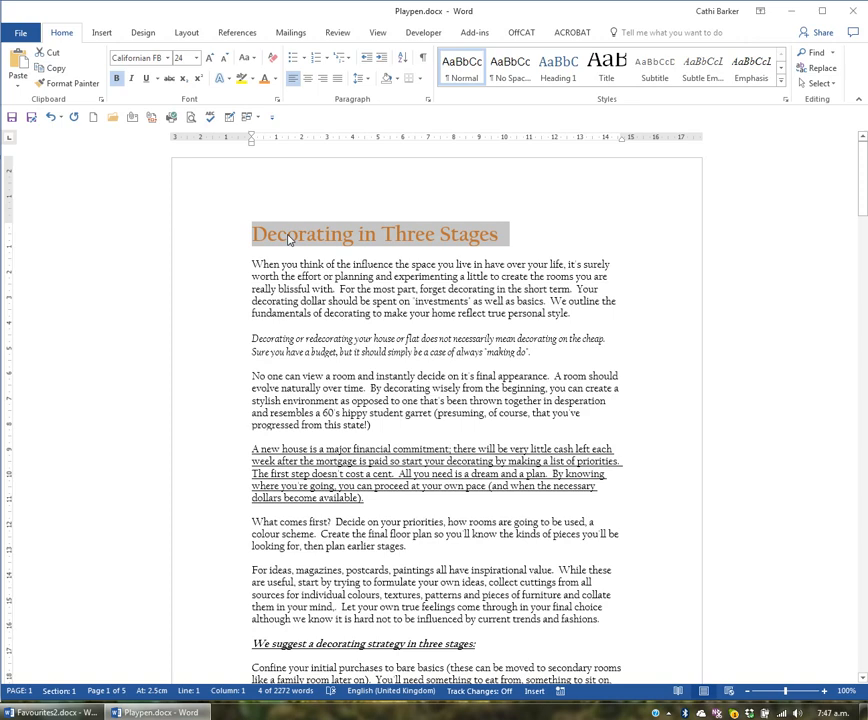
{"action": "scroll", "coordinate": [380, 330], "scroll_direction": "down", "scroll_amount": 2}
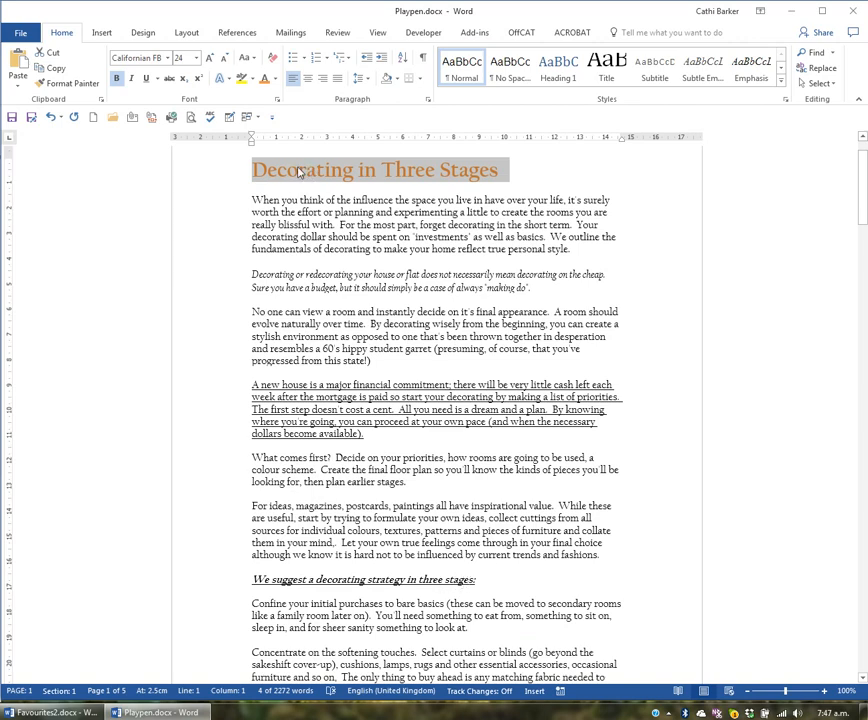
{"action": "left_click", "coordinate": [329, 224]}
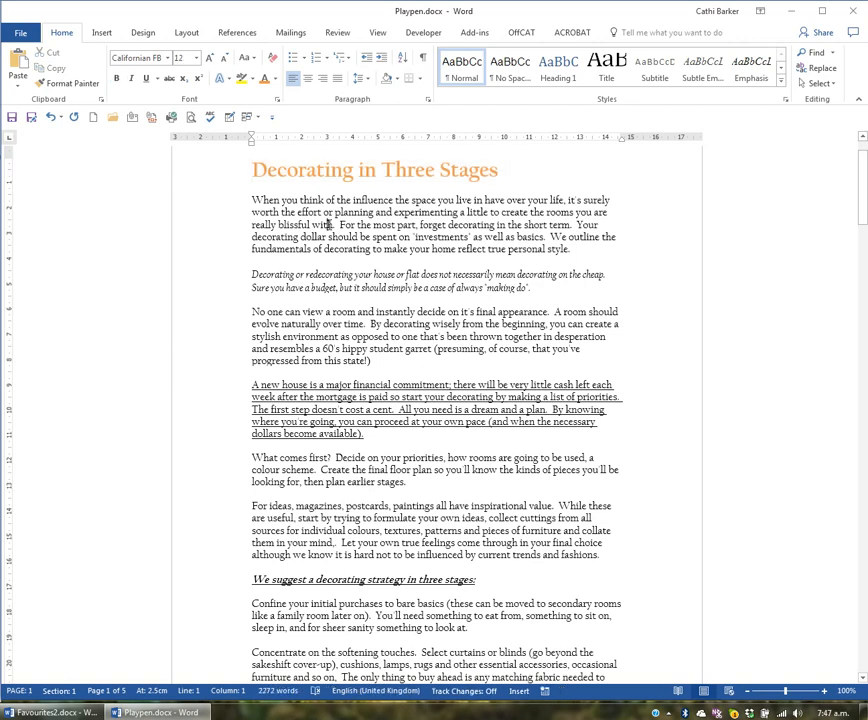
{"action": "left_click", "coordinate": [206, 174]}
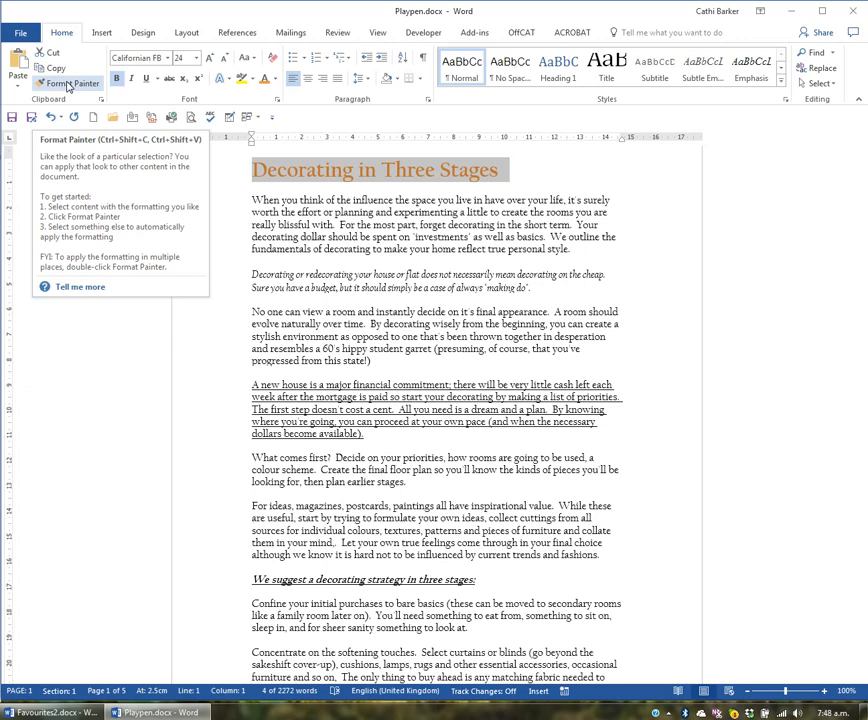
{"action": "left_click", "coordinate": [68, 84]}
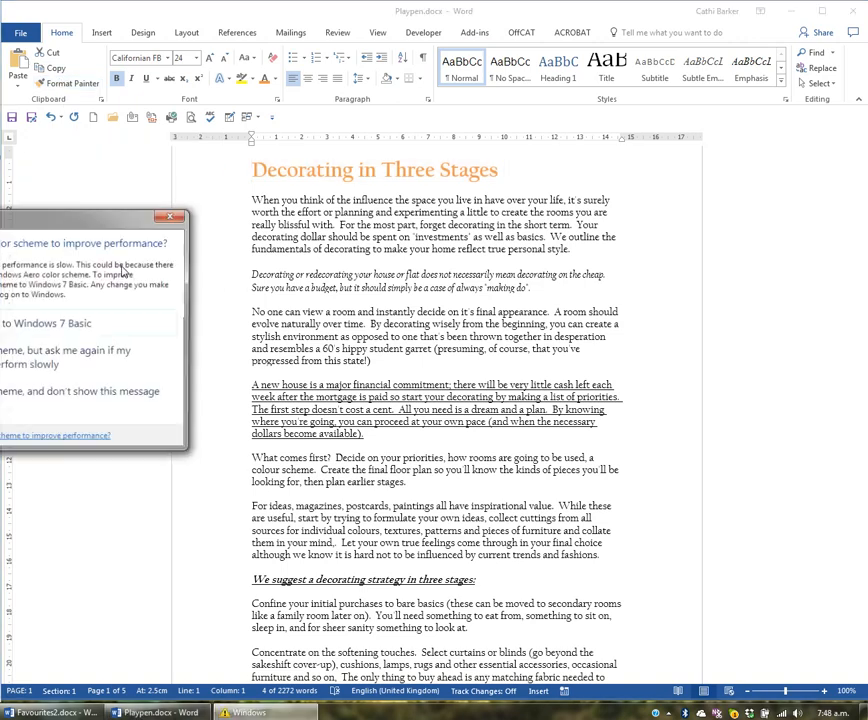
{"action": "left_click_drag", "start_coordinate": [80, 216], "coordinate": [0, 217]}
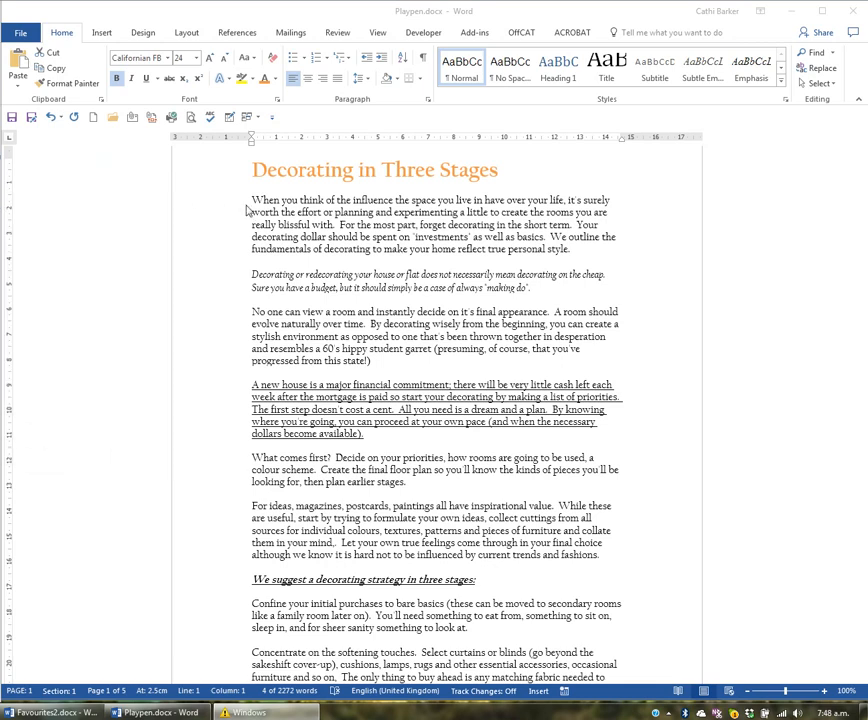
- Copy the title's formatting with a locked Format Painter onto "We suggest a decorating strategy in three stages:" and "Begin With Colour"
{"action": "left_click", "coordinate": [212, 174]}
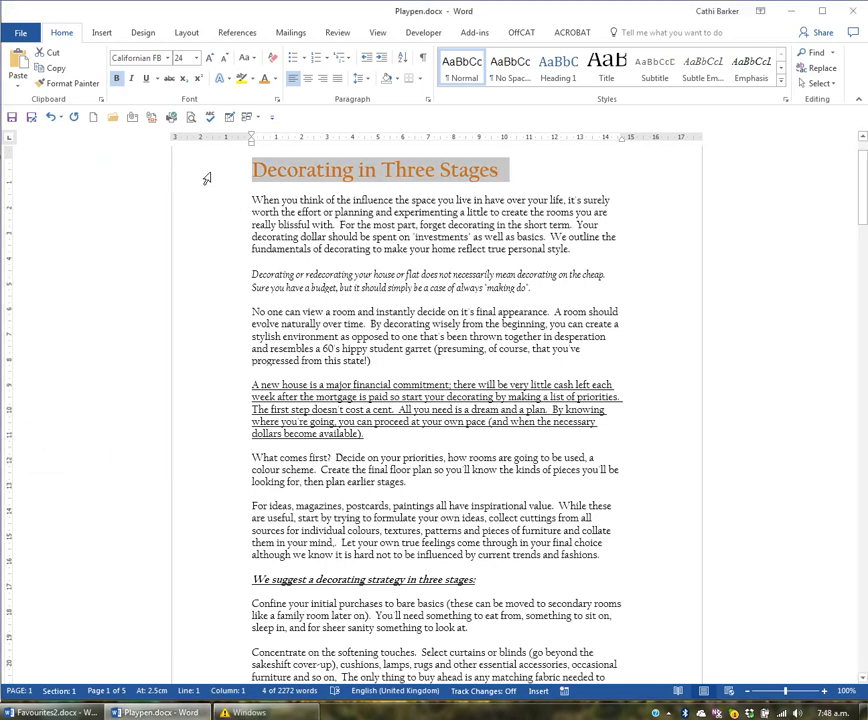
{"action": "left_click", "coordinate": [55, 86]}
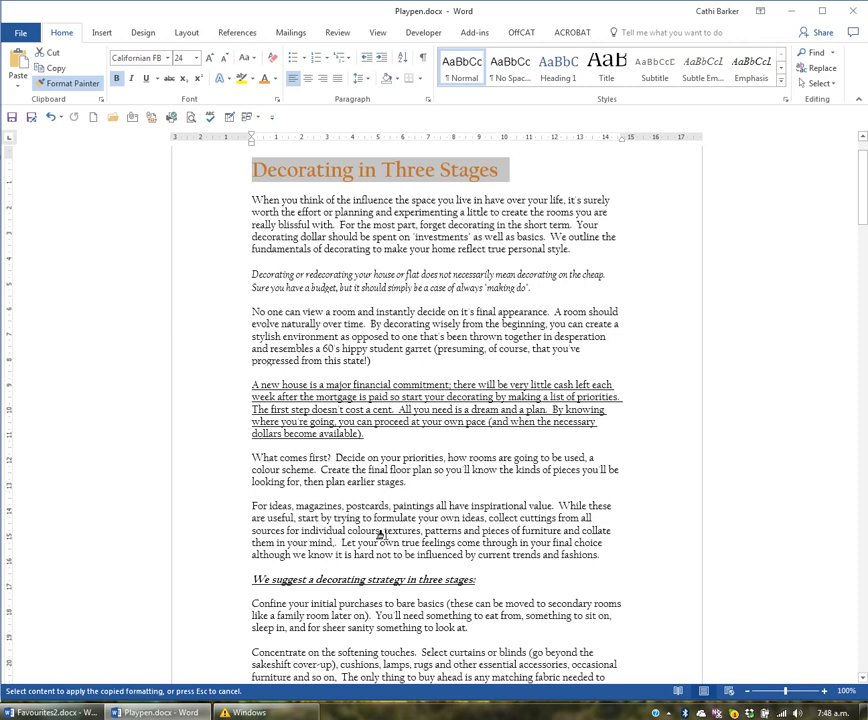
{"action": "left_click", "coordinate": [197, 583]}
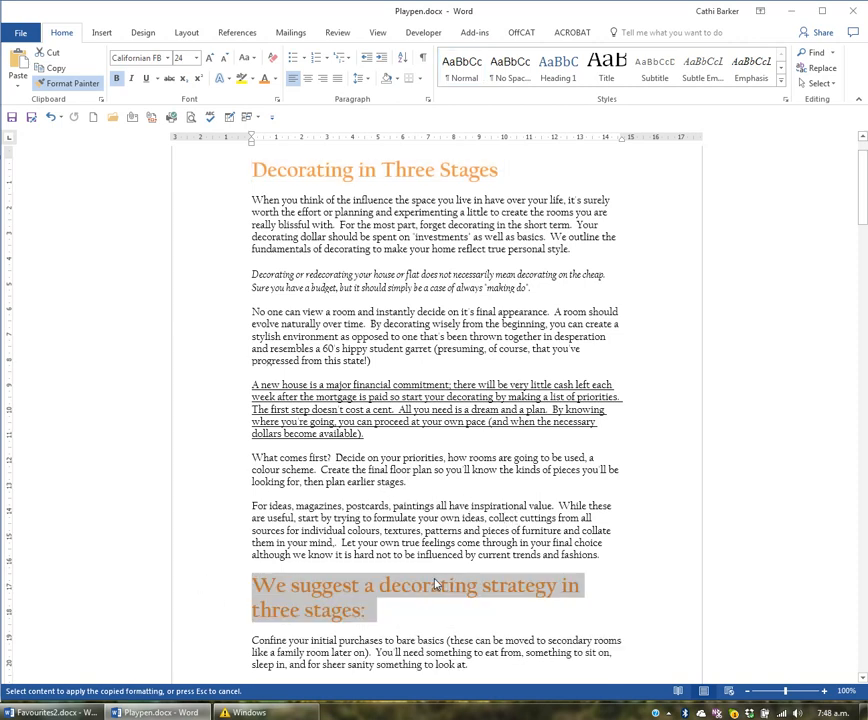
{"action": "scroll", "coordinate": [436, 585], "scroll_direction": "down", "scroll_amount": 4}
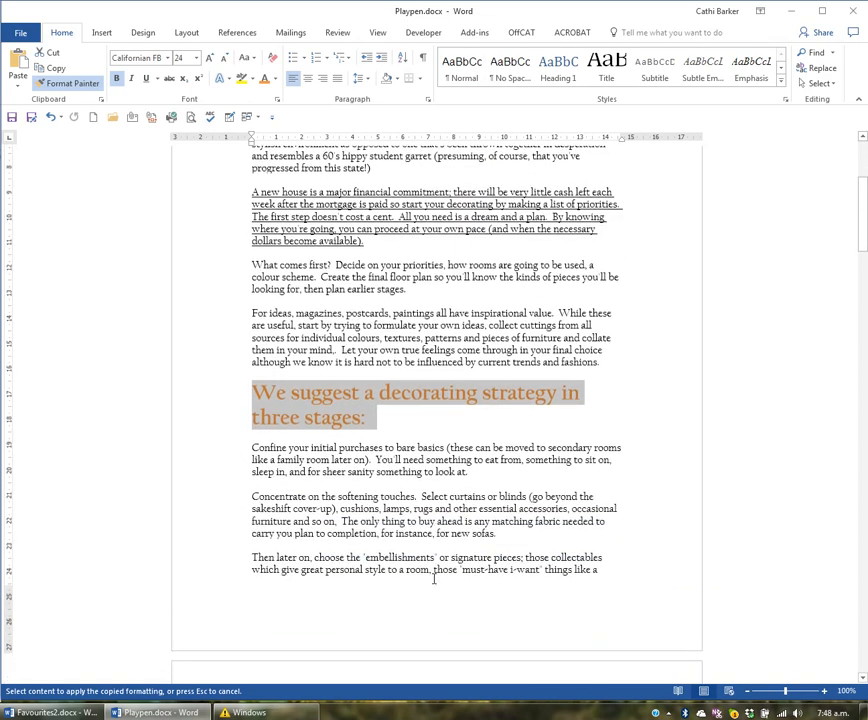
{"action": "scroll", "coordinate": [433, 578], "scroll_direction": "down", "scroll_amount": 7}
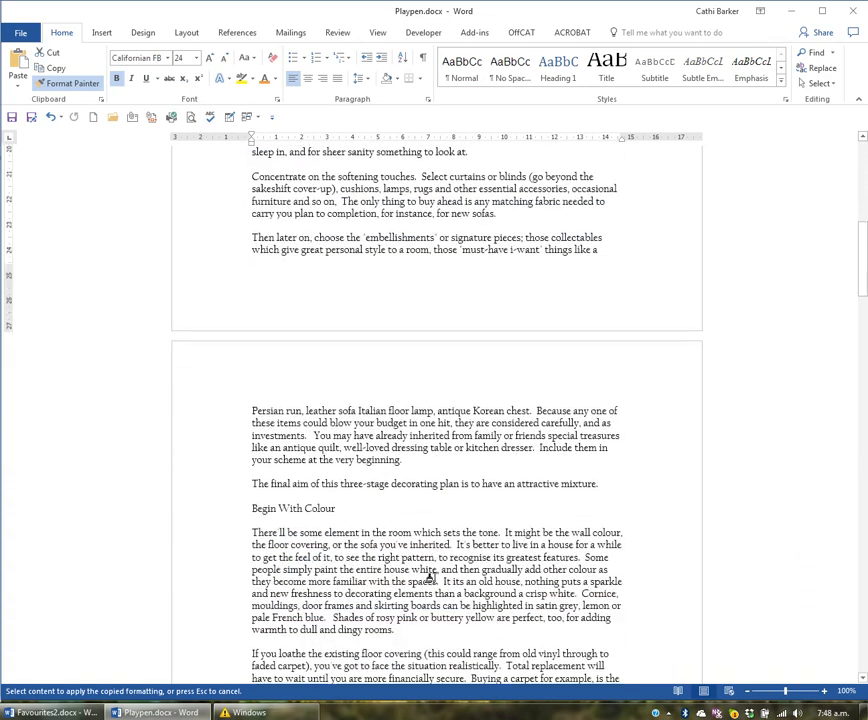
{"action": "scroll", "coordinate": [431, 578], "scroll_direction": "down", "scroll_amount": 3}
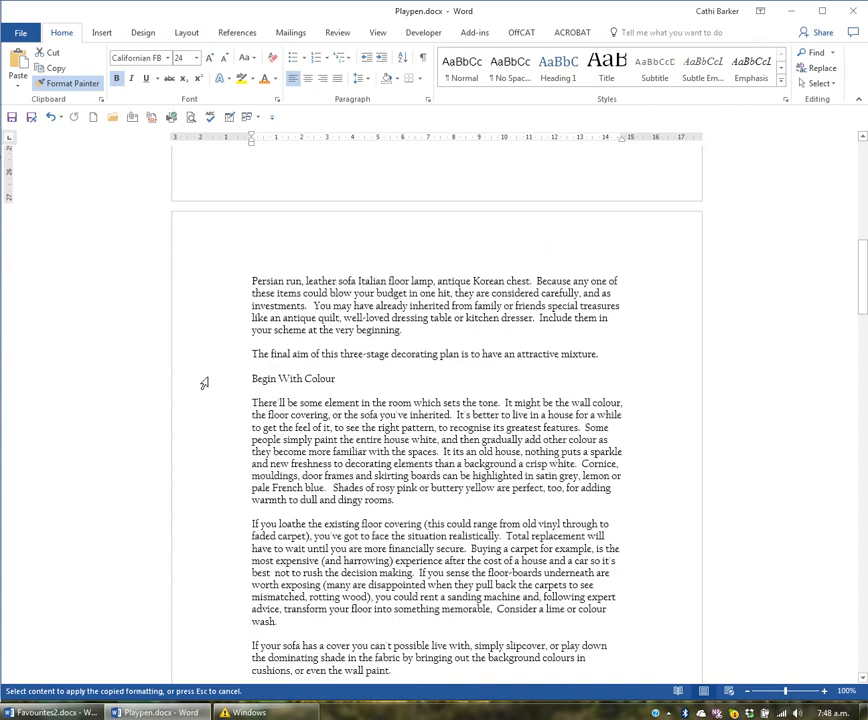
{"action": "left_click", "coordinate": [203, 383]}
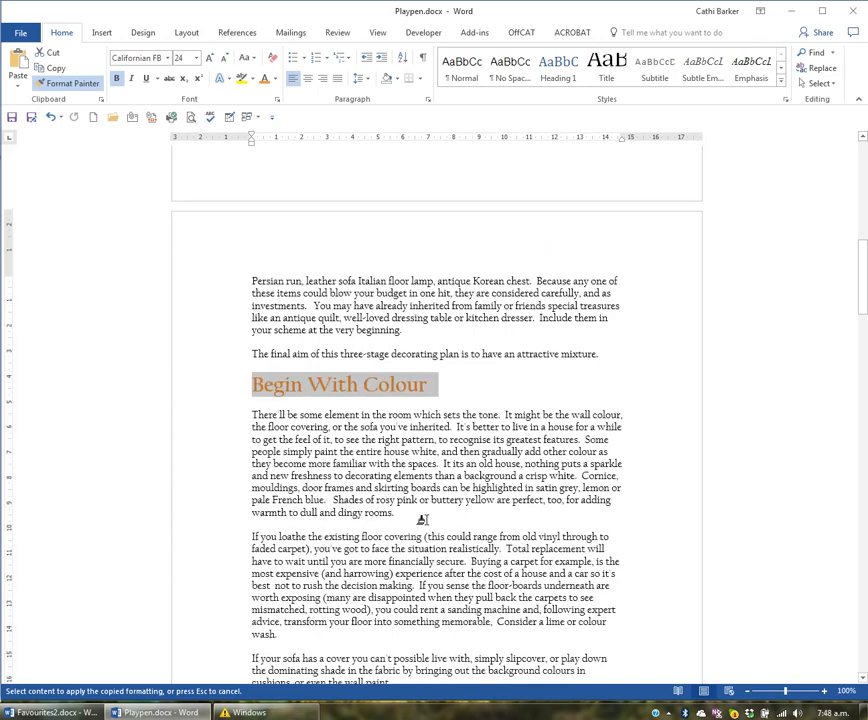
- Paint the title's copied formatting onto the headings "Break the Rules" and "Adding and Subtracting"
{"action": "scroll", "coordinate": [421, 520], "scroll_direction": "down", "scroll_amount": 4}
{"action": "scroll", "coordinate": [421, 522], "scroll_direction": "down", "scroll_amount": 2}
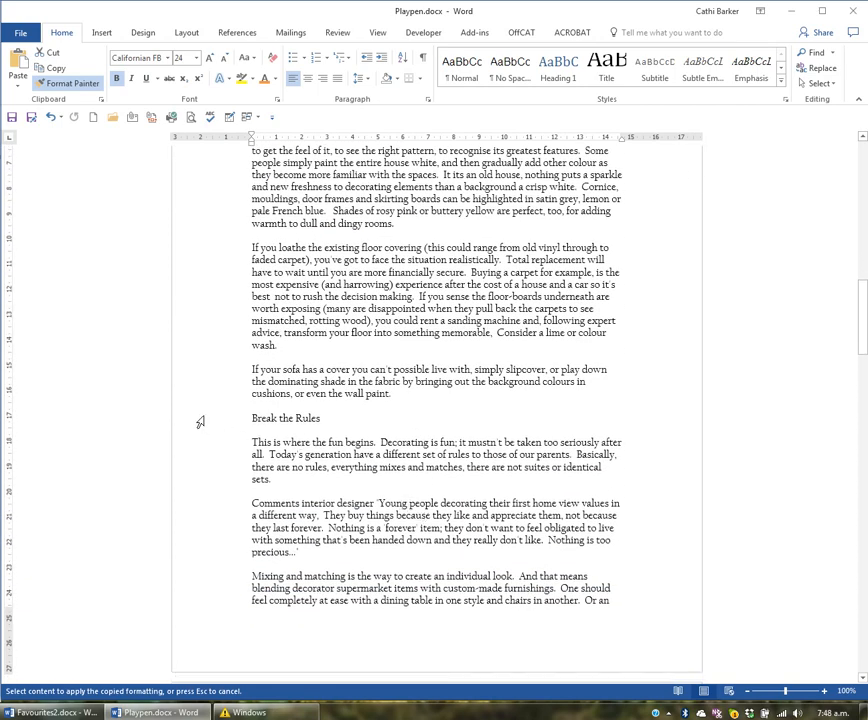
{"action": "left_click", "coordinate": [200, 422]}
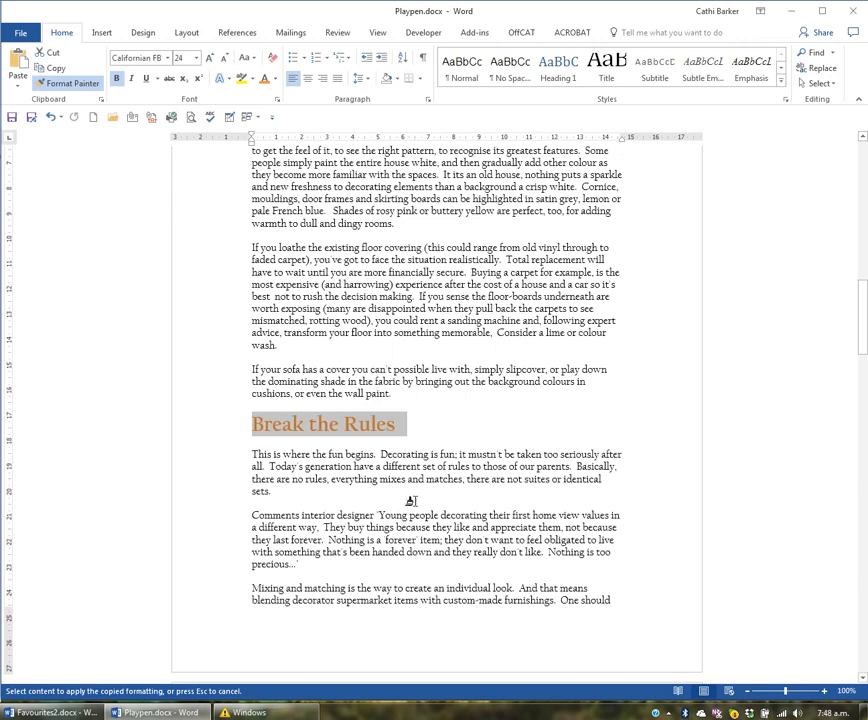
{"action": "scroll", "coordinate": [413, 507], "scroll_direction": "down", "scroll_amount": 3}
{"action": "scroll", "coordinate": [424, 510], "scroll_direction": "down", "scroll_amount": 5}
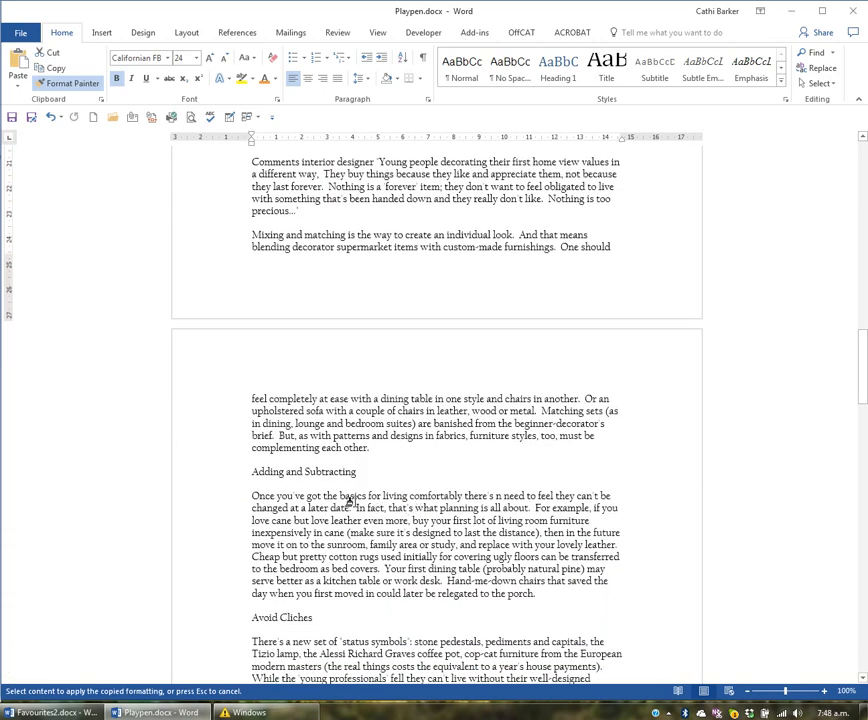
{"action": "left_click", "coordinate": [194, 473]}
- Paint the title's copied formatting onto "Avoid Cliches" and "Allocating Your Money.", and turn off Format Painter
{"action": "scroll", "coordinate": [399, 543], "scroll_direction": "down", "scroll_amount": 1}
{"action": "scroll", "coordinate": [399, 543], "scroll_direction": "down", "scroll_amount": 2}
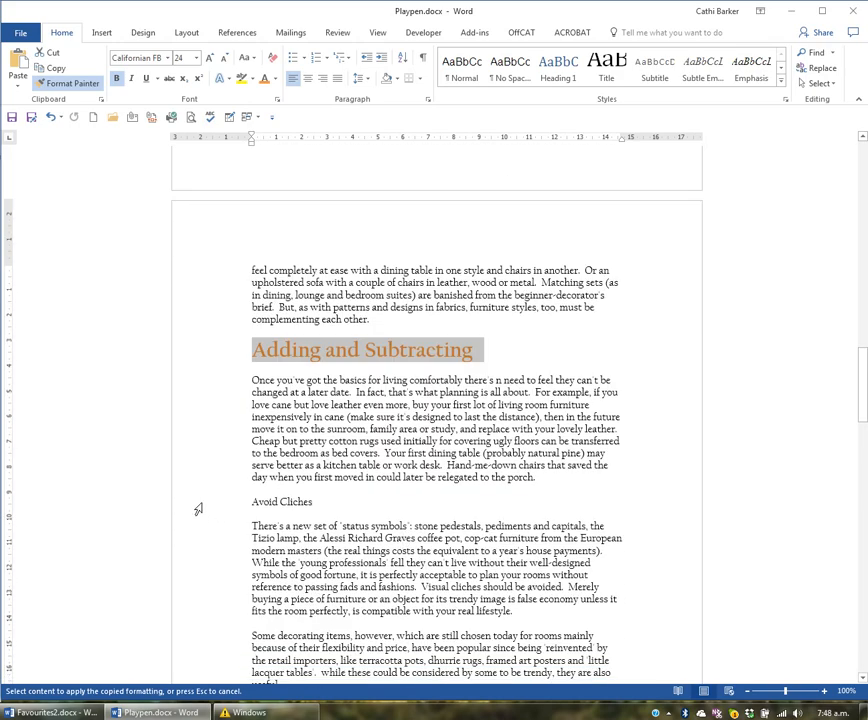
{"action": "left_click", "coordinate": [198, 503]}
{"action": "scroll", "coordinate": [355, 566], "scroll_direction": "down", "scroll_amount": 4}
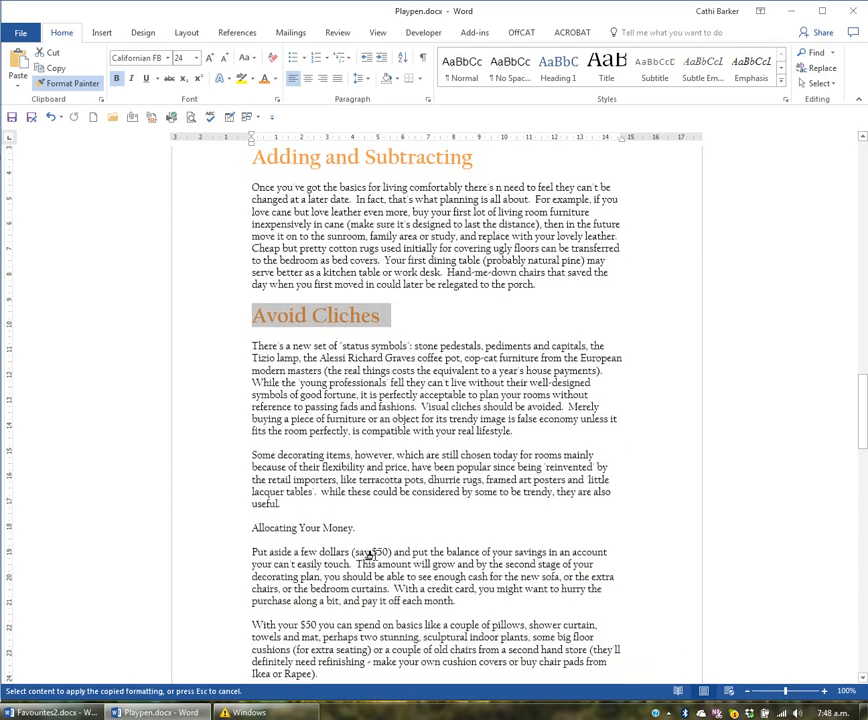
{"action": "left_click", "coordinate": [204, 533]}
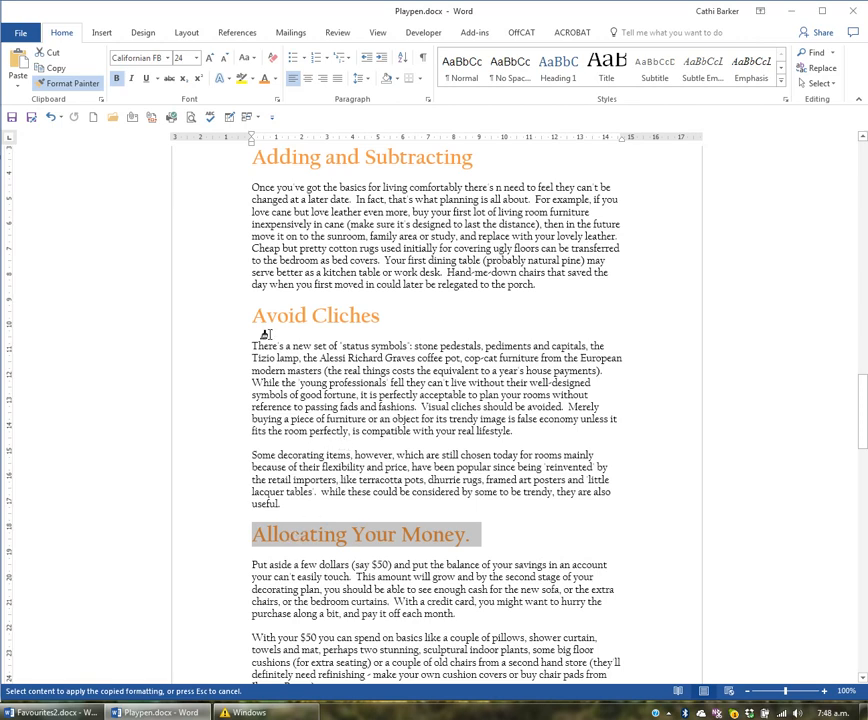
{"action": "left_click", "coordinate": [80, 86]}
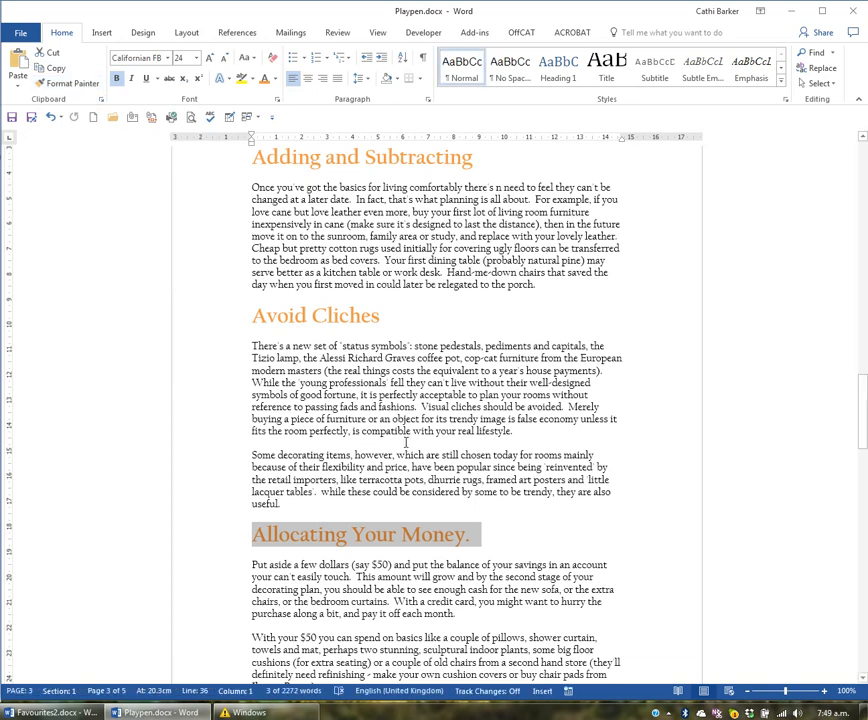
{"action": "left_click", "coordinate": [403, 443]}
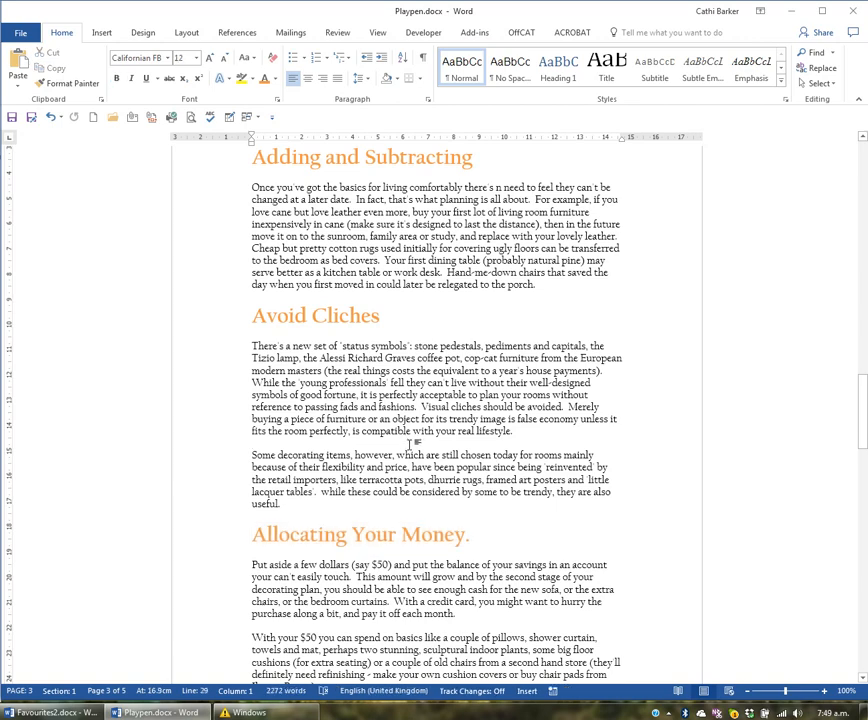
- Change the title "Decorating in Three Stages" to the standard purple and underline it
{"action": "key", "text": "ctrl+Home"}
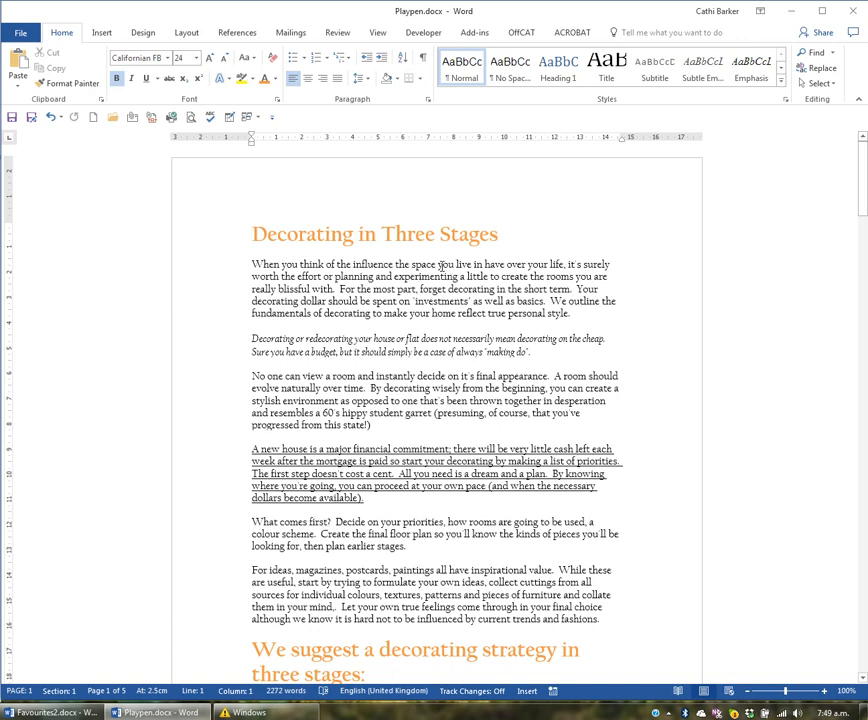
{"action": "left_click", "coordinate": [196, 239]}
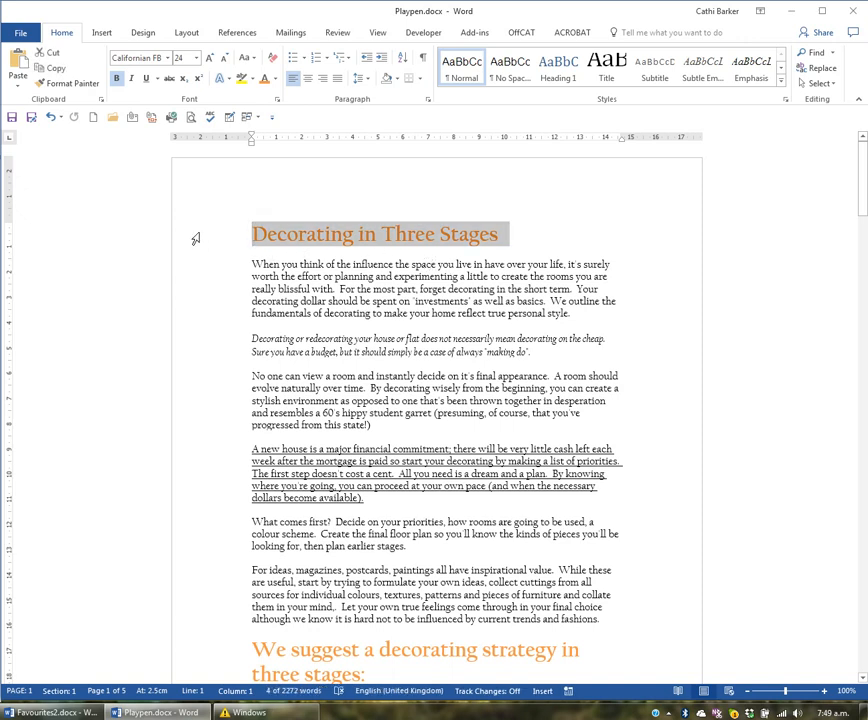
{"action": "left_click", "coordinate": [274, 79]}
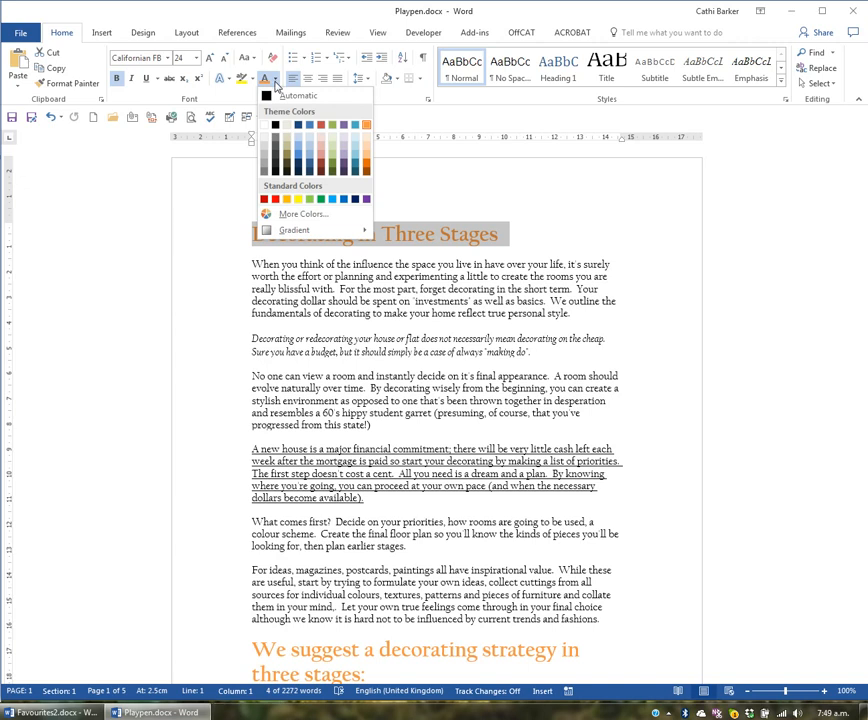
{"action": "left_click", "coordinate": [366, 199]}
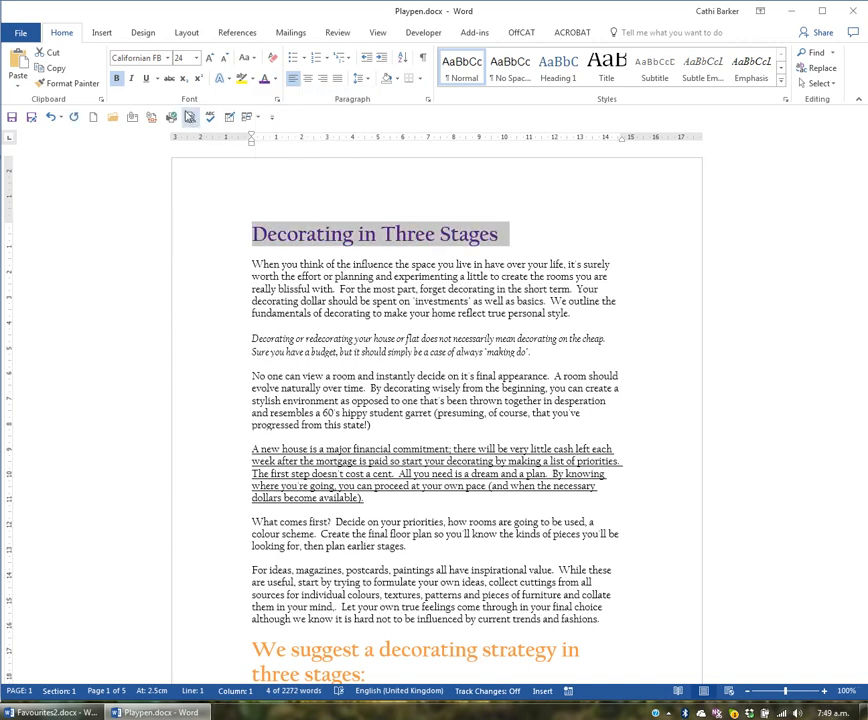
{"action": "left_click", "coordinate": [146, 79]}
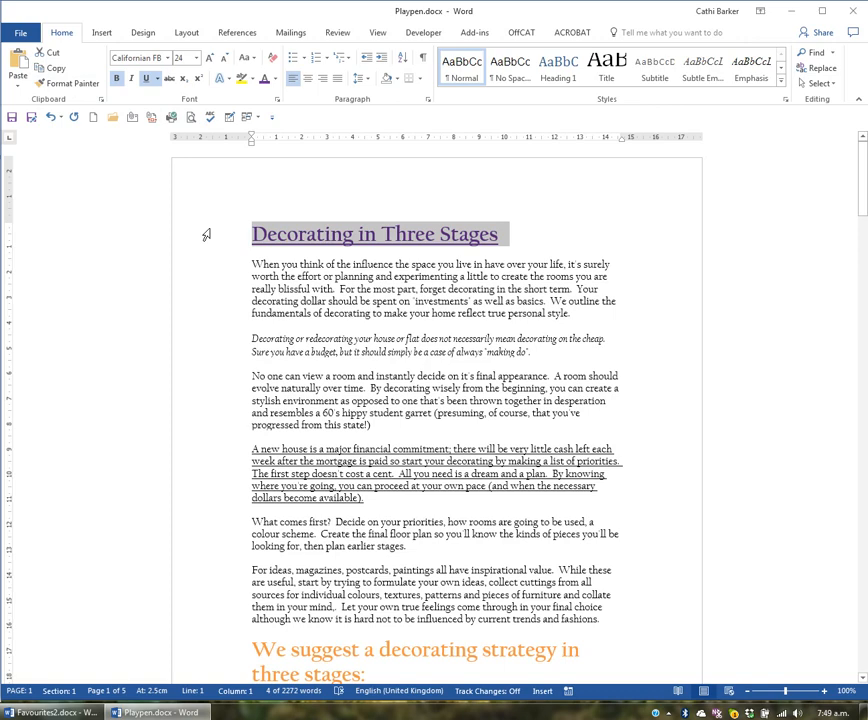
- Copy the title's purple underlined formatting with a locked Format Painter onto "We suggest a decorating strategy in three stages:" and "Begin With Colour"
{"action": "left_click", "coordinate": [83, 88]}
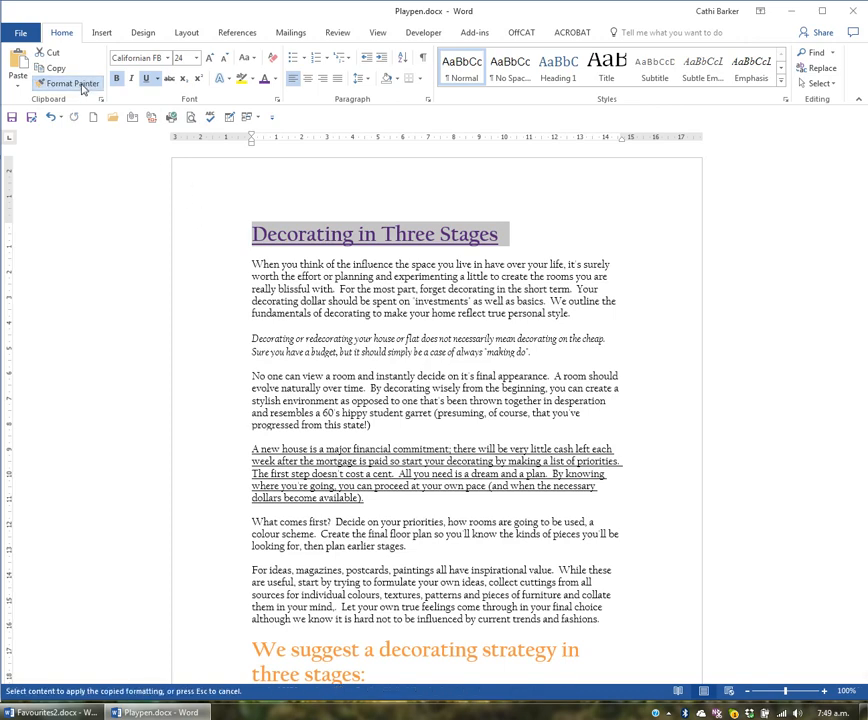
{"action": "scroll", "coordinate": [422, 441], "scroll_direction": "down", "scroll_amount": 4}
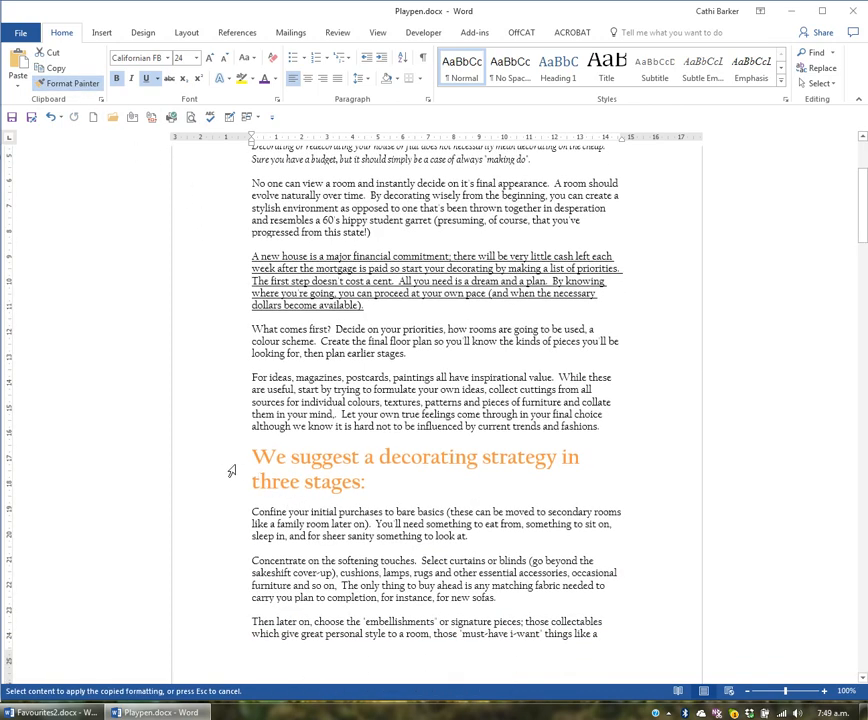
{"action": "mouse_move", "coordinate": [232, 471]}
{"action": "left_mouse_down"}
{"action": "mouse_move", "coordinate": [223, 461]}
{"action": "mouse_move", "coordinate": [223, 484]}
{"action": "left_mouse_up"}
{"action": "scroll", "coordinate": [373, 503], "scroll_direction": "down", "scroll_amount": 1}
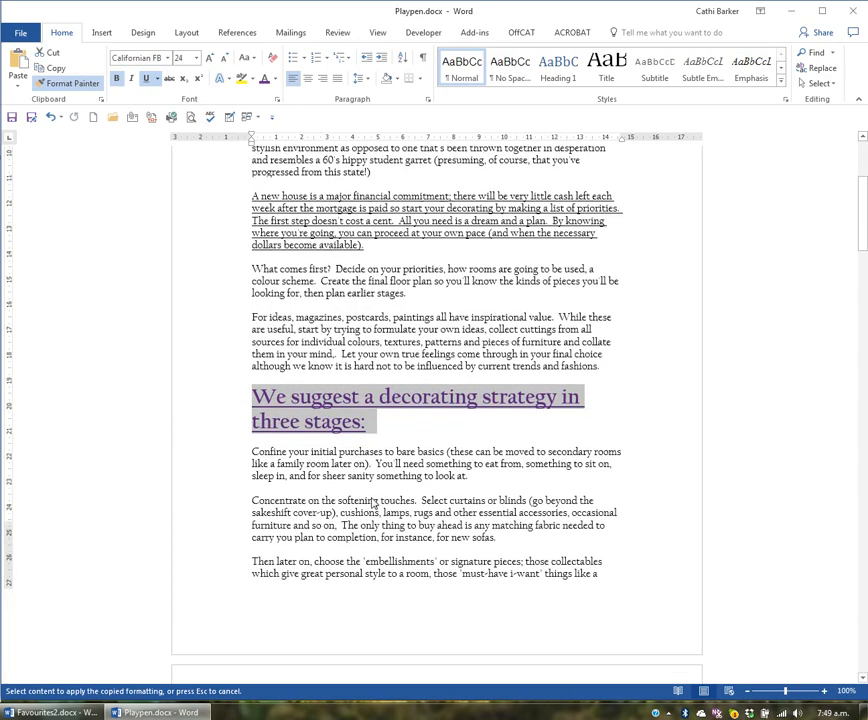
{"action": "scroll", "coordinate": [373, 503], "scroll_direction": "down", "scroll_amount": 8}
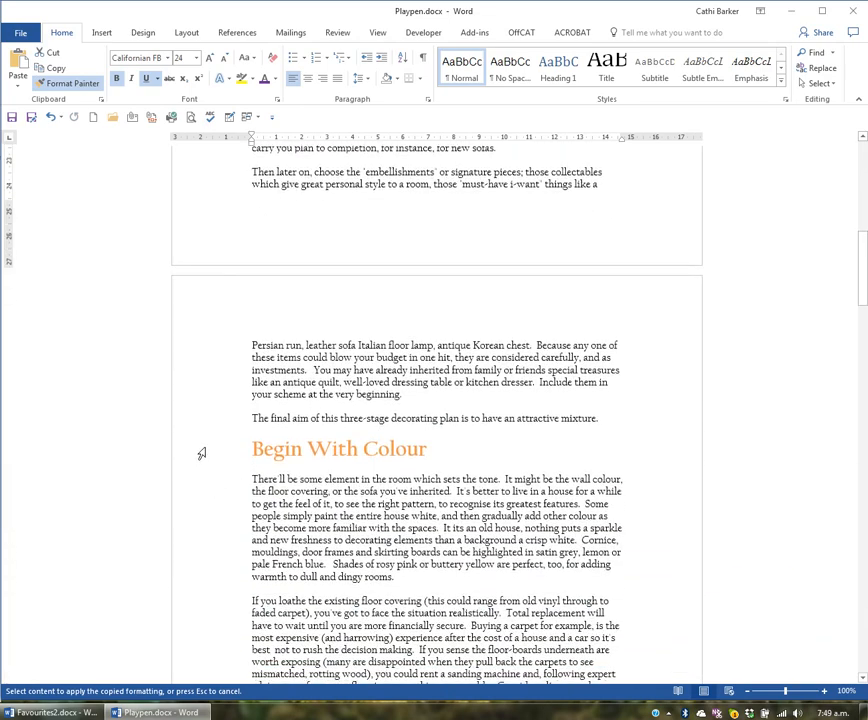
{"action": "left_click", "coordinate": [201, 453]}
- Paint the purple underlined title formatting onto the headings "Break the Rules" and "Adding and Subtracting"
{"action": "scroll", "coordinate": [205, 467], "scroll_direction": "down", "scroll_amount": 7}
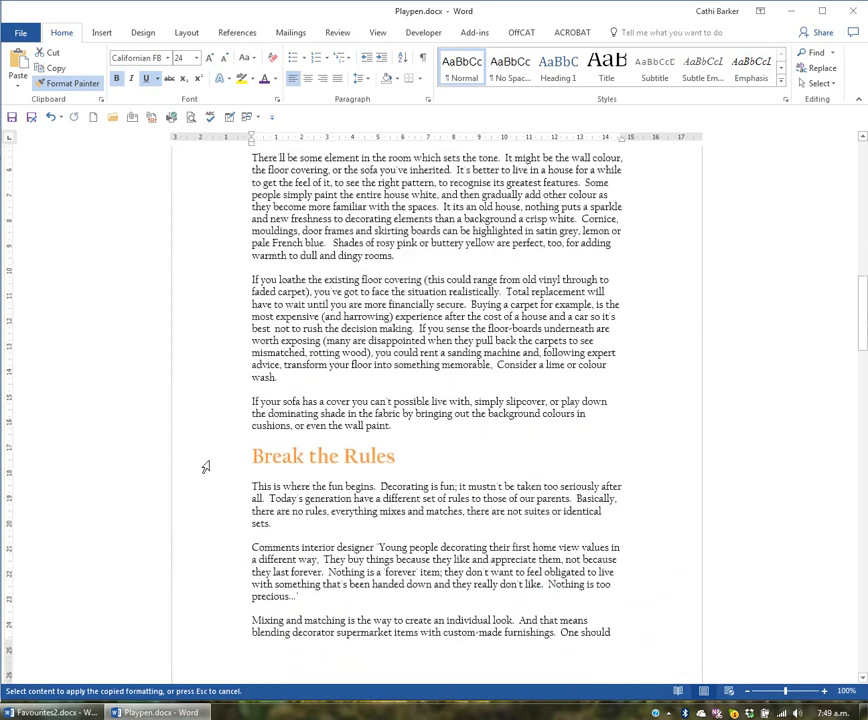
{"action": "left_click", "coordinate": [205, 464]}
{"action": "scroll", "coordinate": [369, 510], "scroll_direction": "down", "scroll_amount": 10}
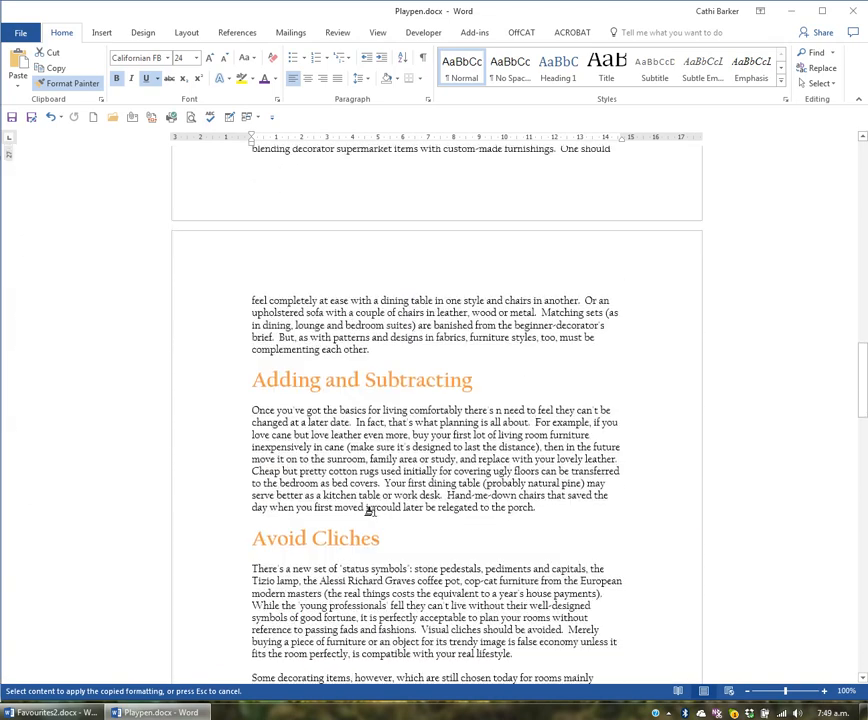
{"action": "scroll", "coordinate": [369, 510], "scroll_direction": "down", "scroll_amount": 1}
{"action": "left_click", "coordinate": [205, 320]}
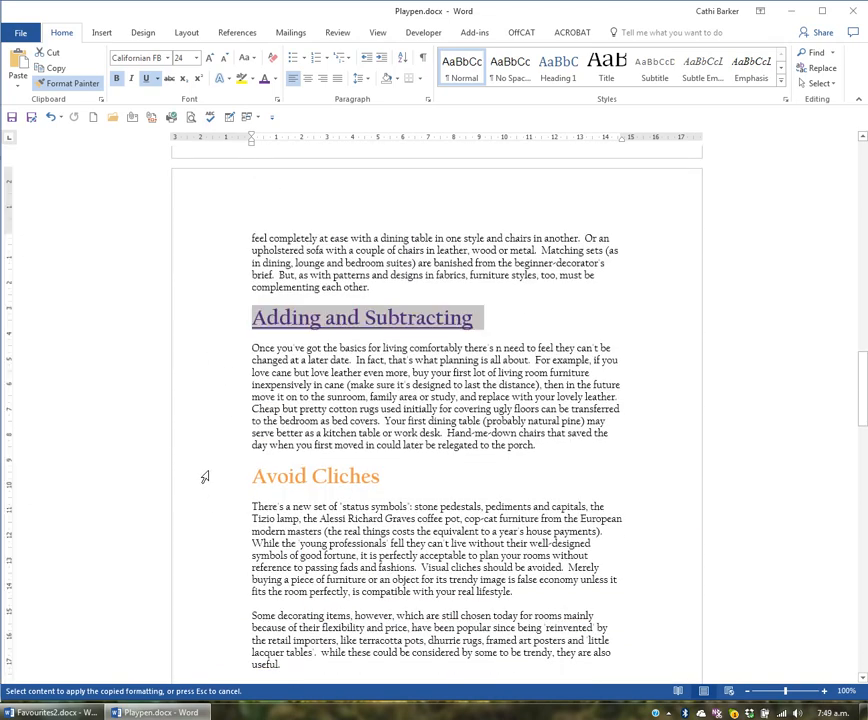
- Paint the purple underlined formatting onto "Avoid Cliches" and "Allocating Your Money.", turn off Format Painter and return to the document's beginning
{"action": "left_click", "coordinate": [205, 477]}
{"action": "scroll", "coordinate": [362, 513], "scroll_direction": "down", "scroll_amount": 6}
{"action": "left_click", "coordinate": [216, 413]}
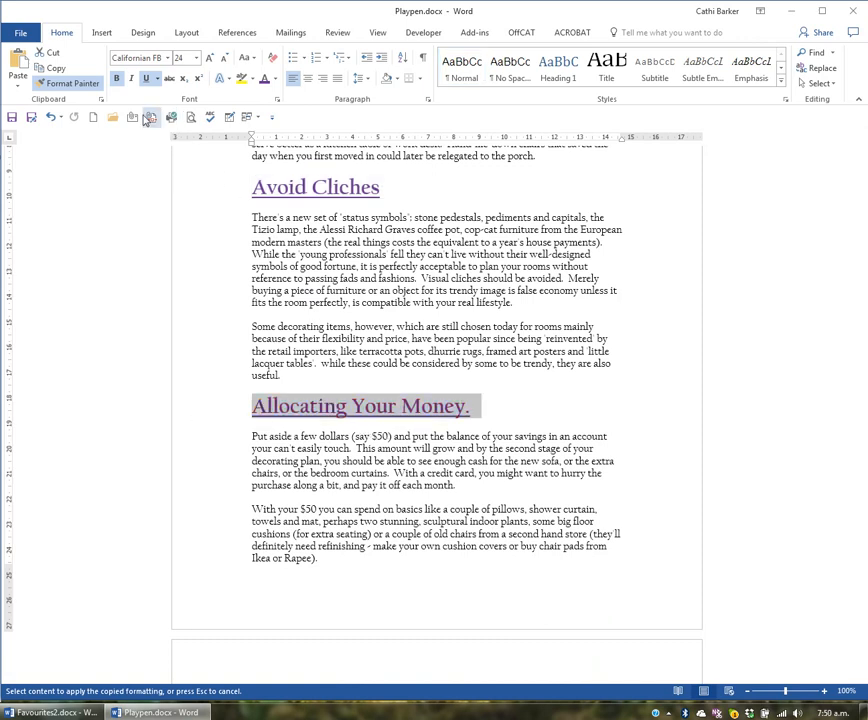
{"action": "left_click", "coordinate": [86, 86]}
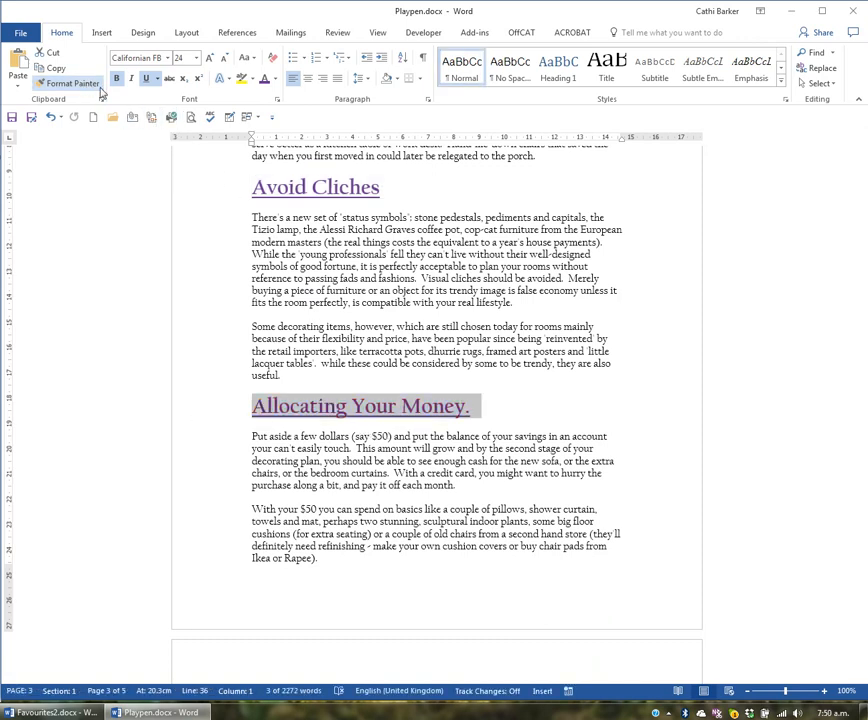
{"action": "left_click", "coordinate": [334, 315]}
{"action": "key", "text": "ctrl+Home"}
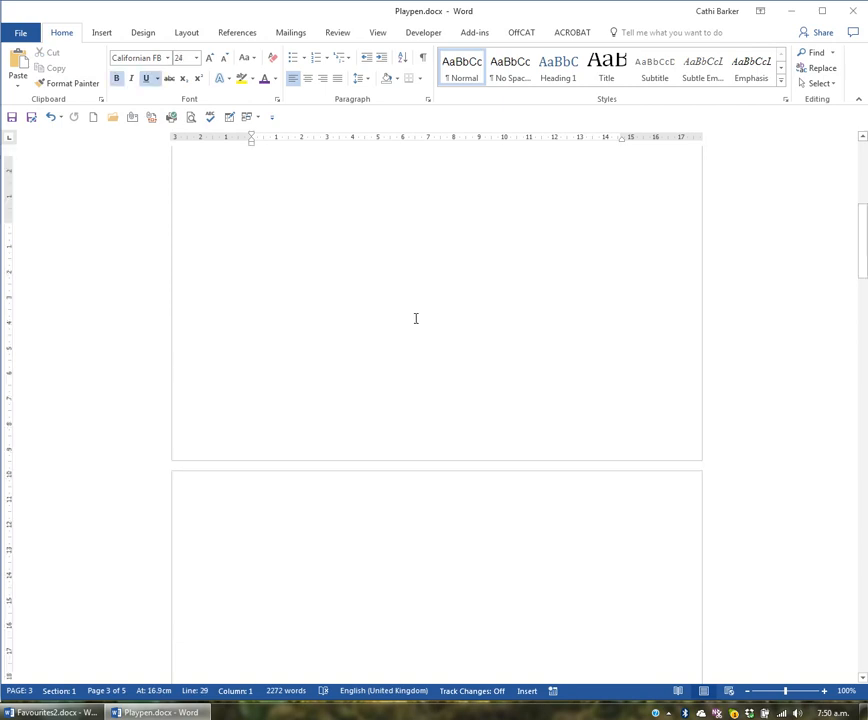